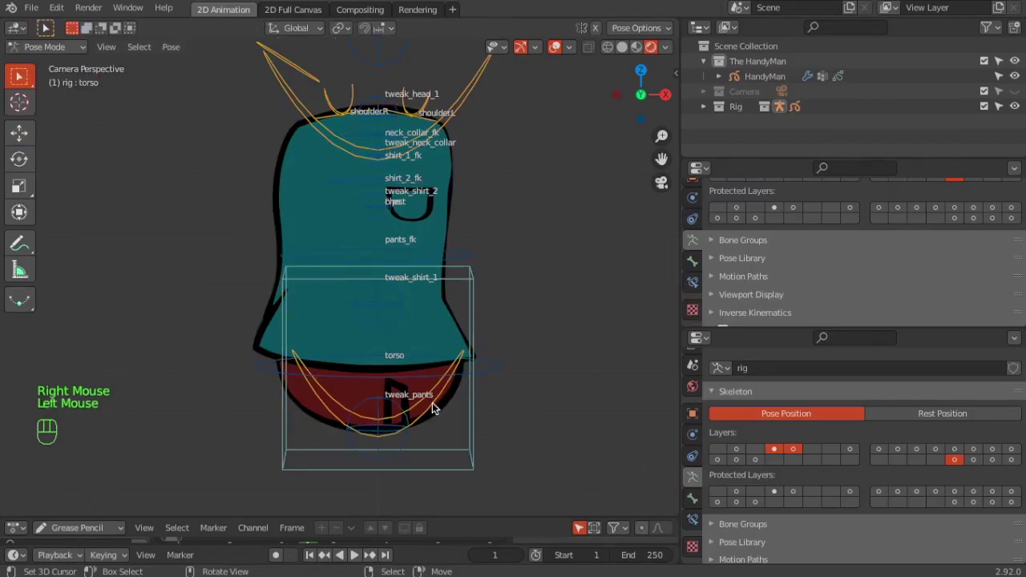
- Pose-test the pants by dragging tweak_pants and rotating the pants_fk bone
mouse_move(446, 389)
right_down()
mouse_move(472, 425)
mouse_move(423, 414)
mouse_move(498, 405)
mouse_move(509, 331)
mouse_move(460, 428)
mouse_move(496, 379)
mouse_move(320, 426)
mouse_move(327, 385)
mouse_move(331, 403)
mouse_move(396, 358)
mouse_move(415, 369)
mouse_move(389, 355)
mouse_move(543, 380)
mouse_move(492, 401)
mouse_move(522, 392)
right_up()
mouse_move(417, 439)
right_down()
mouse_move(416, 485)
mouse_move(419, 441)
mouse_move(438, 445)
right_up()
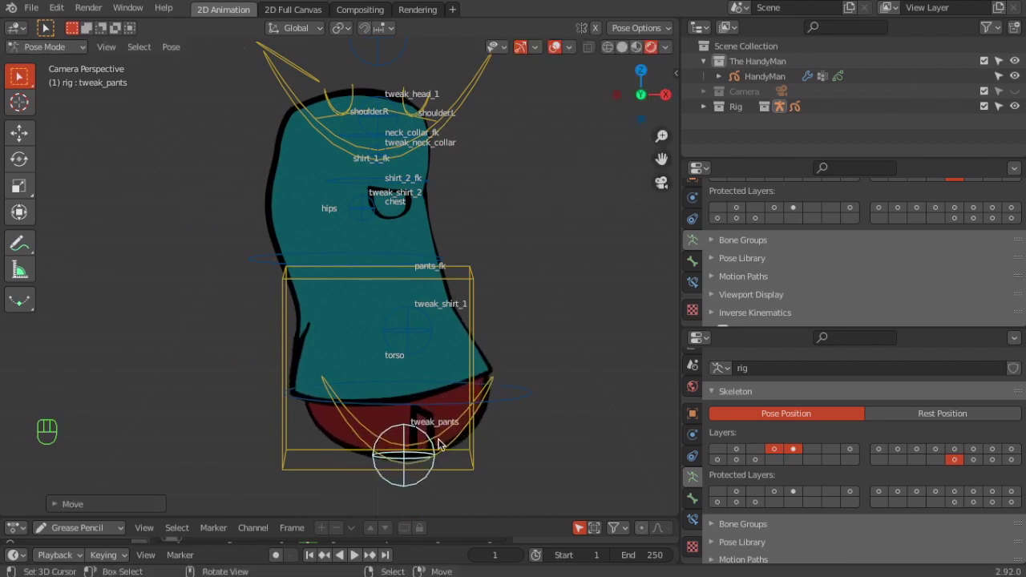
right_click(509, 397)
key(r)
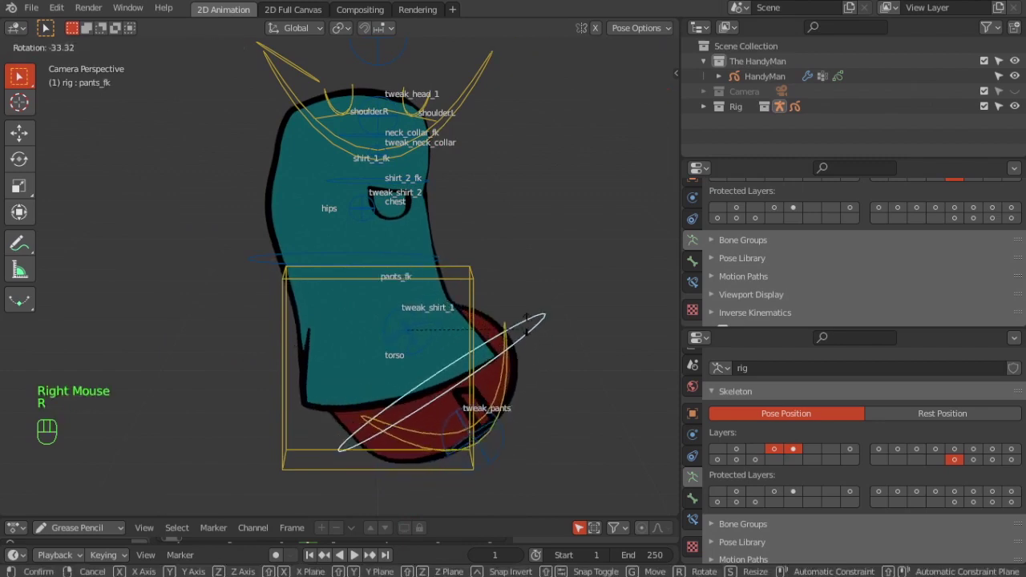
click(522, 302)
- Bend the shirt with tweak_shirt_1 and rotate the hips bone twice
right_drag(417, 338, 474, 356)
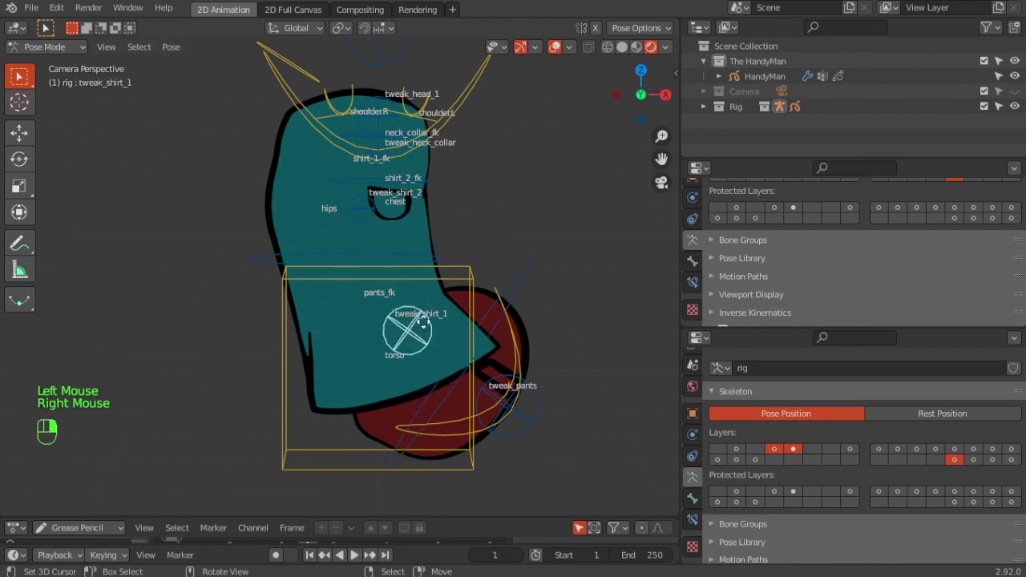
right_click(521, 418)
right_click(586, 412)
key(r)
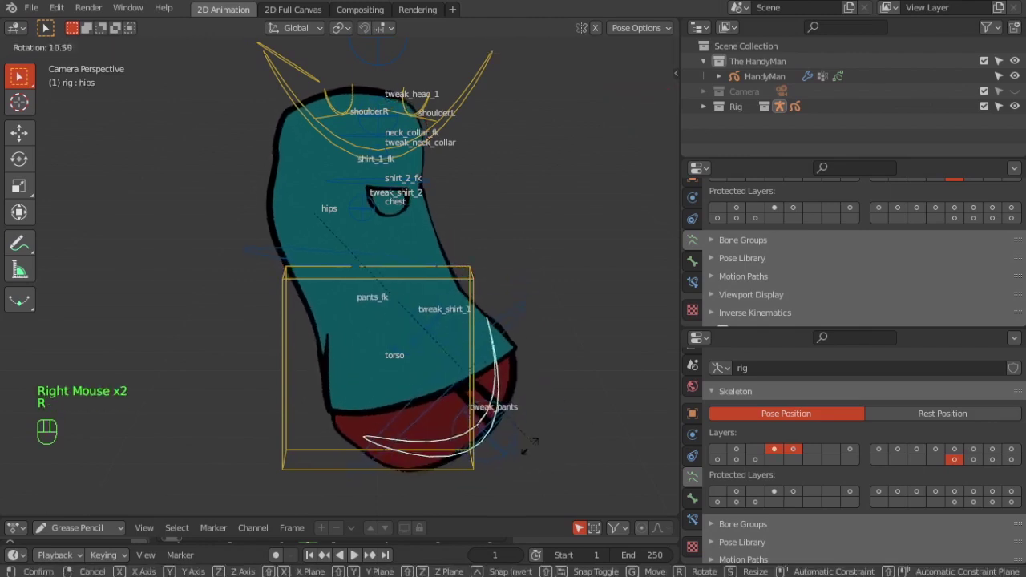
click(551, 438)
key(r)
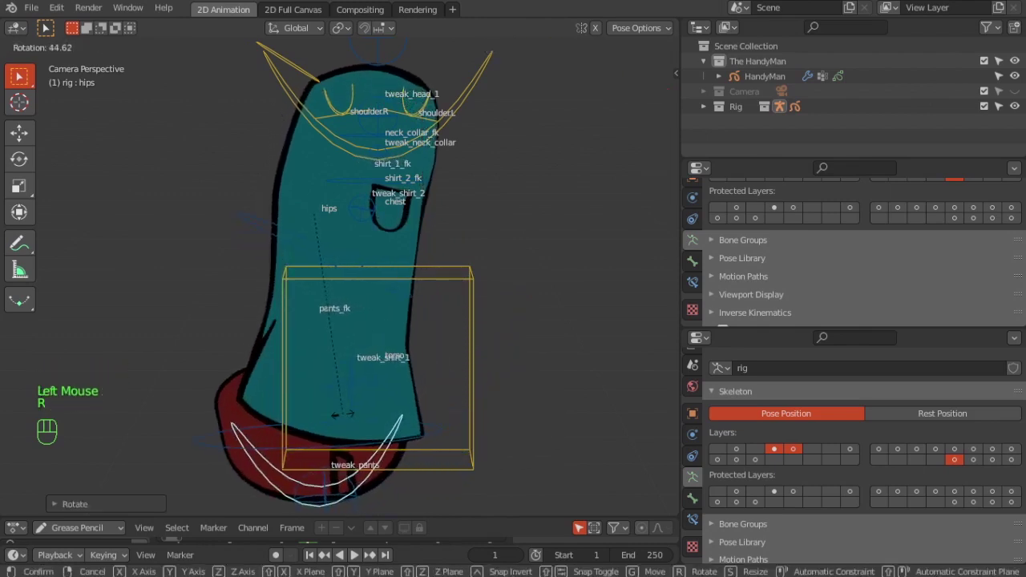
click(433, 341)
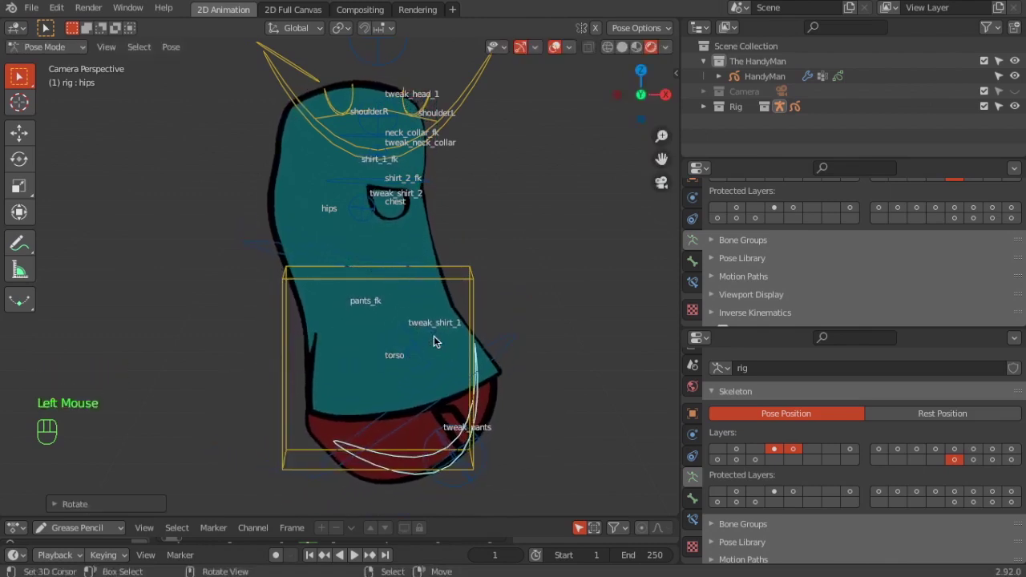
- Move tweak_head_1, bend and straighten the body with shirt_2_fk, and shift pants_fk down-left
right_drag(381, 126, 368, 119)
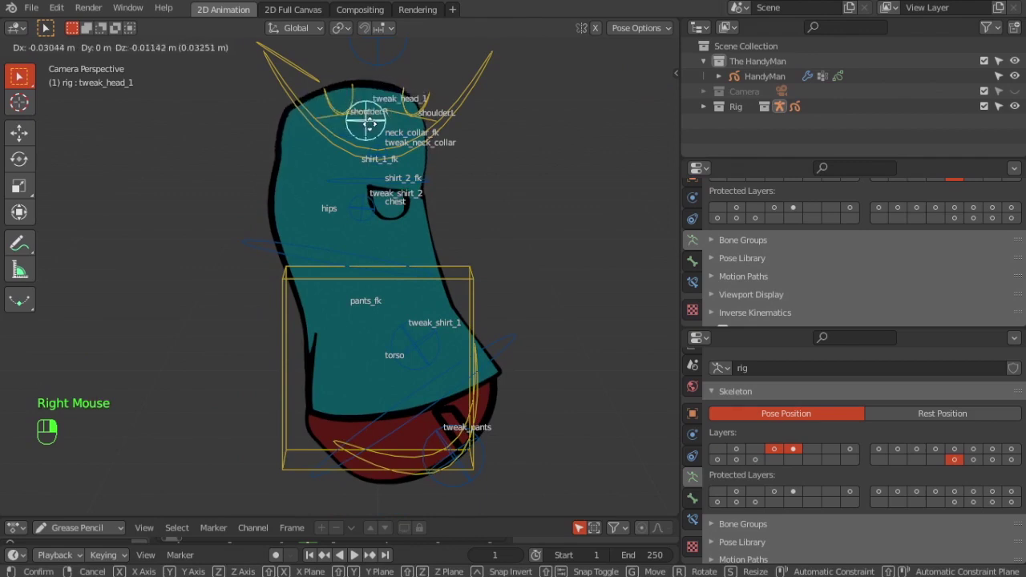
right_drag(377, 178, 295, 208)
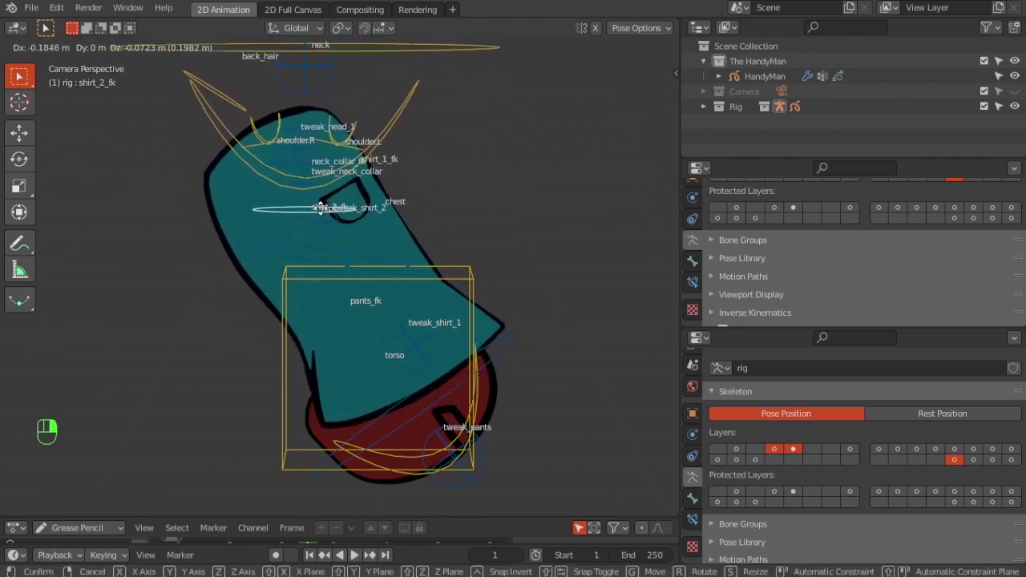
right_drag(294, 208, 341, 210)
mouse_move(505, 362)
right_down()
mouse_move(460, 443)
mouse_move(486, 431)
mouse_move(470, 412)
mouse_move(419, 435)
mouse_move(453, 441)
mouse_move(472, 473)
right_up()
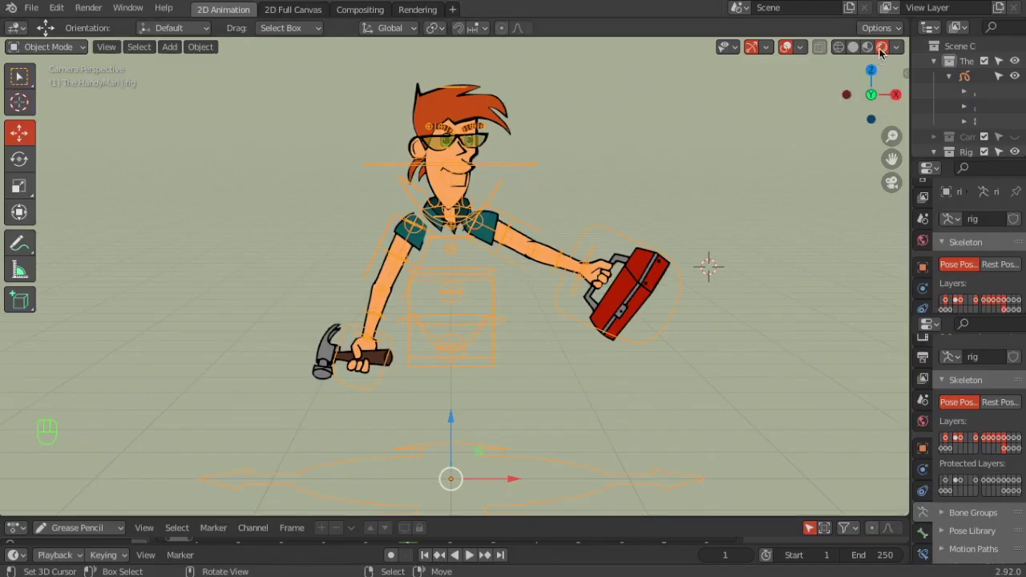
- Set the viewport shading background to dark grey
click(898, 47)
click(809, 140)
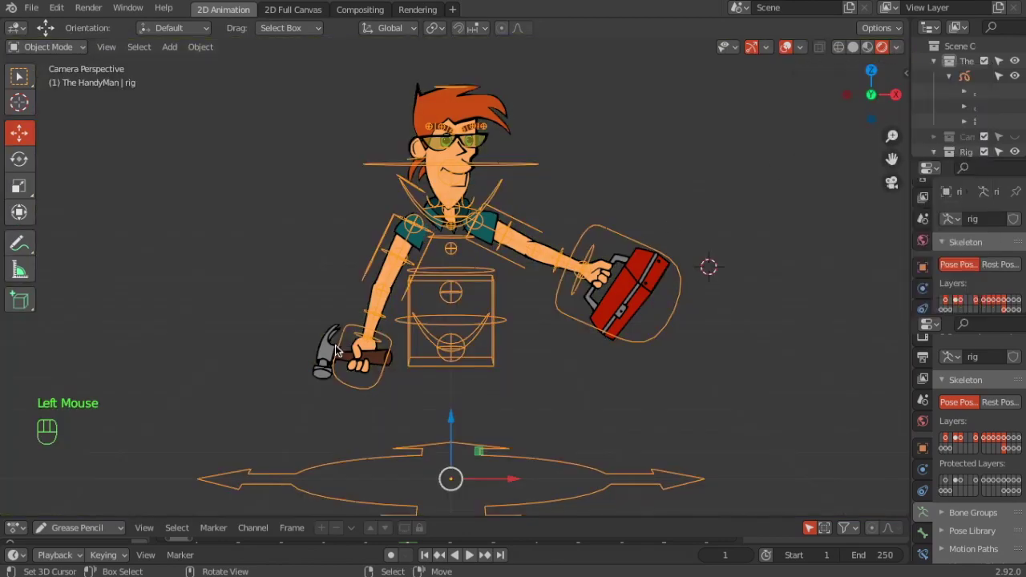
scroll(674, 328, up, 2)
scroll(673, 329, down, 2)
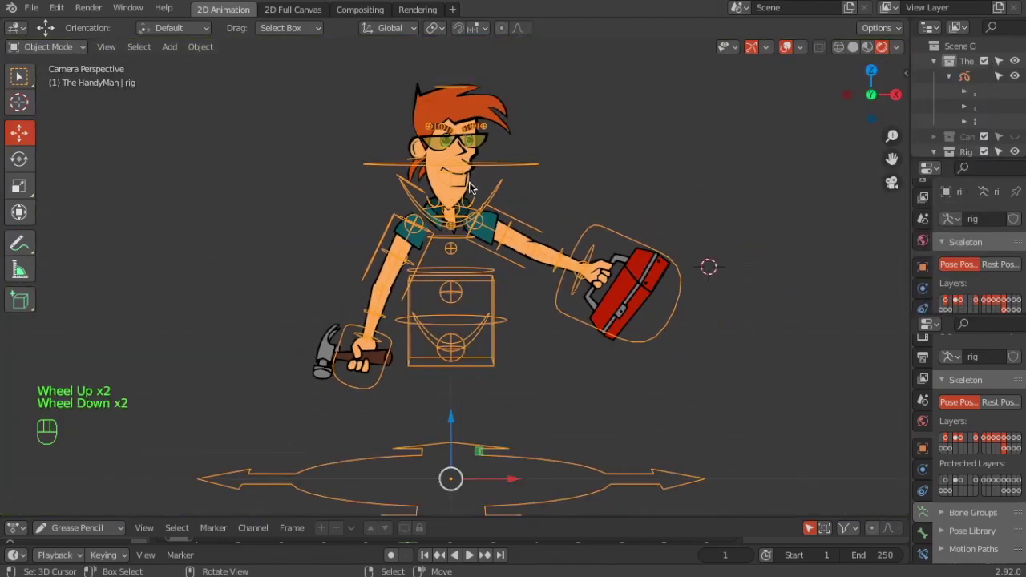
- Widen the Outliner panel and collapse the HandyMan and Rig collection entries
drag(912, 260, 718, 264)
click(755, 76)
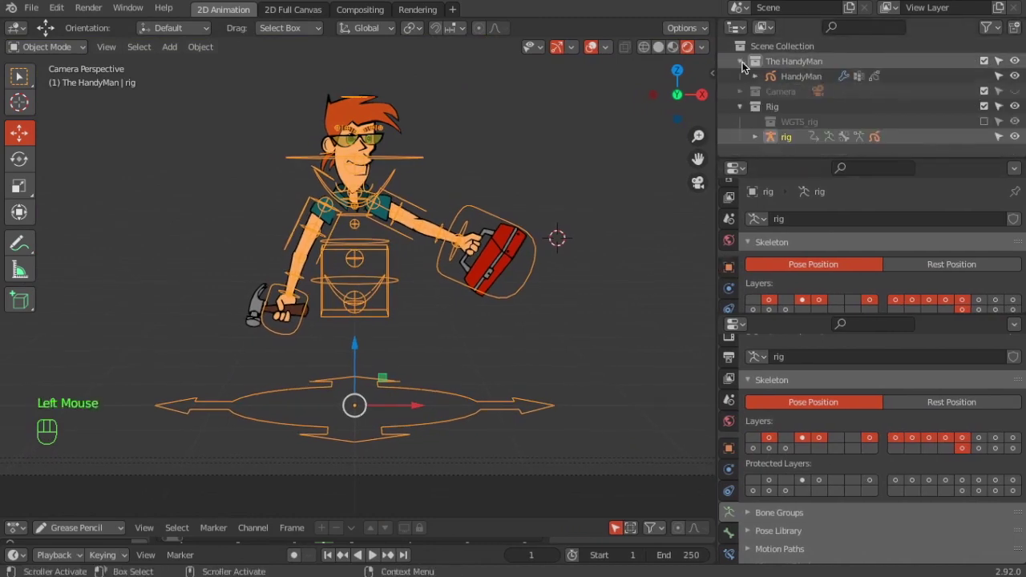
click(740, 61)
click(740, 92)
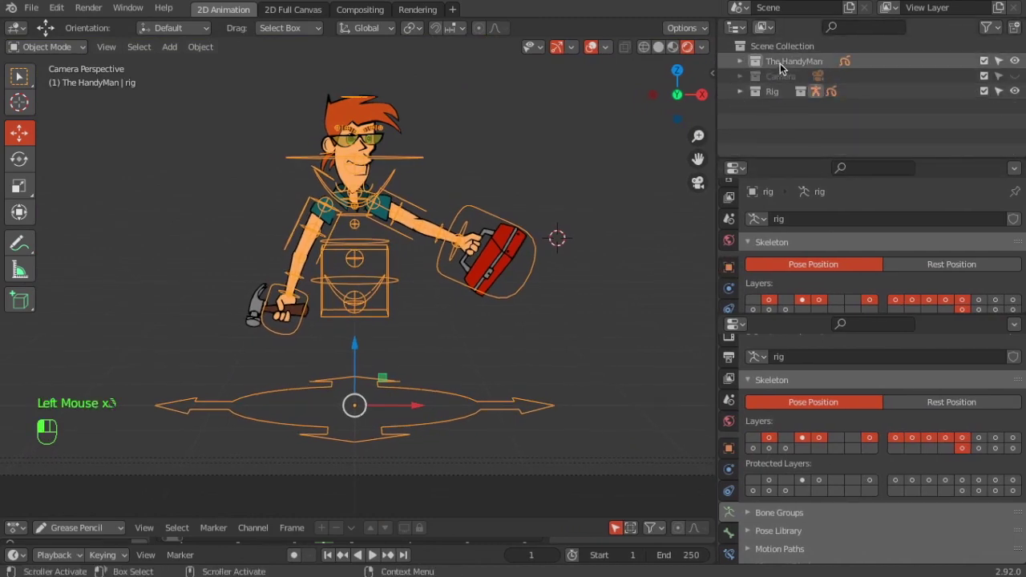
click(778, 62)
click(740, 61)
scroll(479, 278, up, 1)
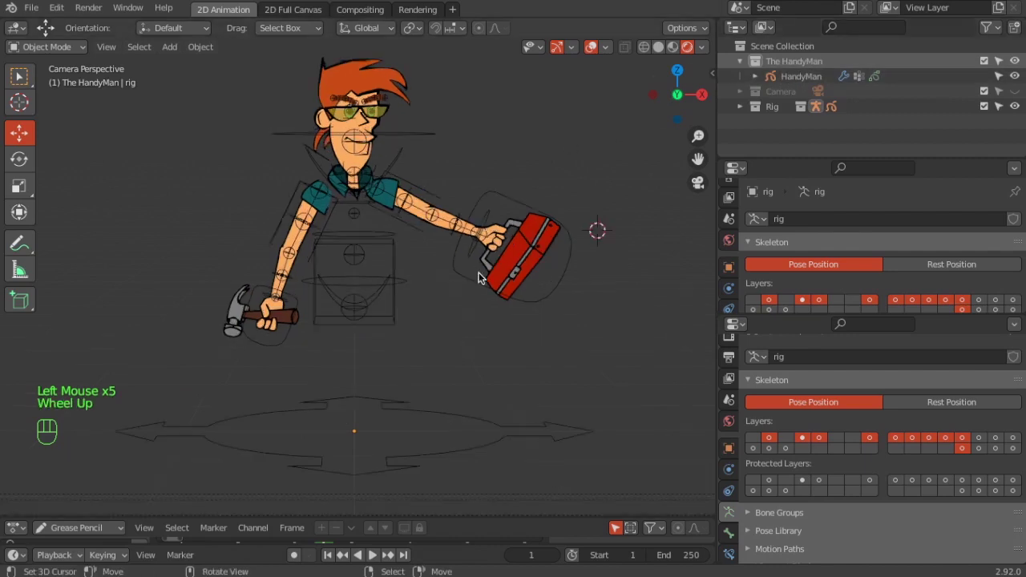
- Select the rig armature and expand its Viewport Display settings
right_click(433, 230)
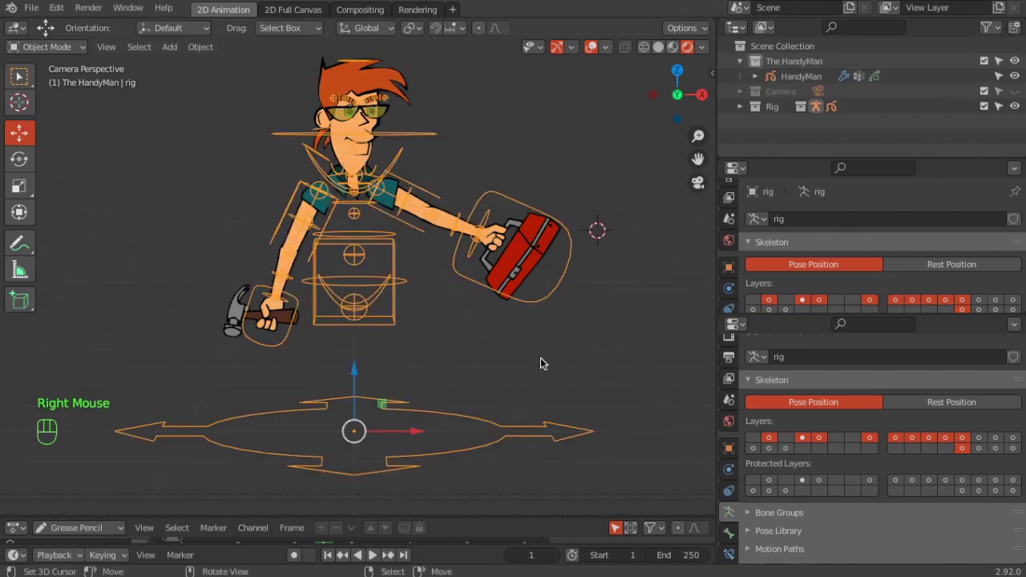
scroll(729, 488, down, 3)
click(784, 498)
- Enable Names in the rig's Viewport Display so bone names show
scroll(784, 501, down, 3)
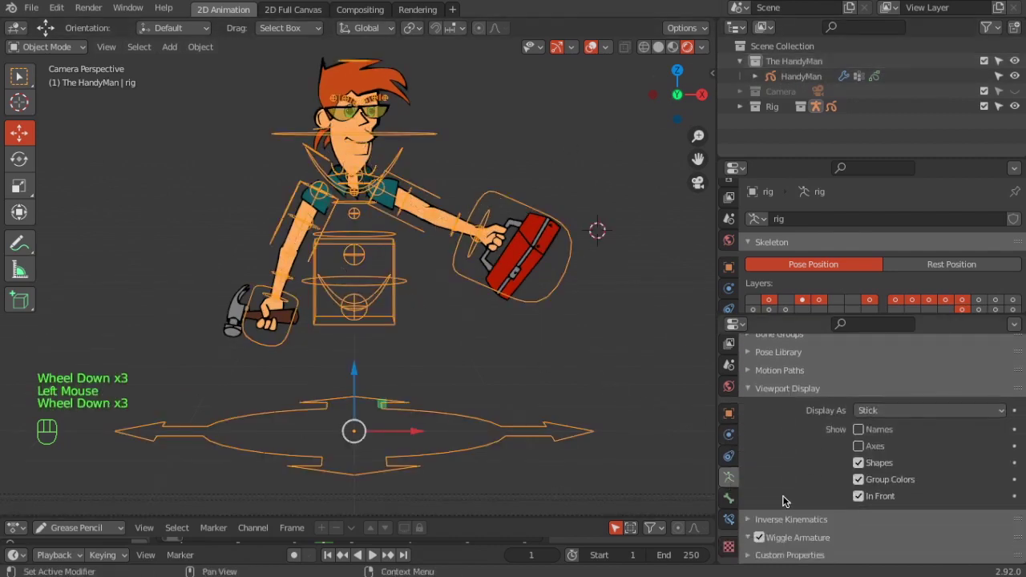
click(859, 430)
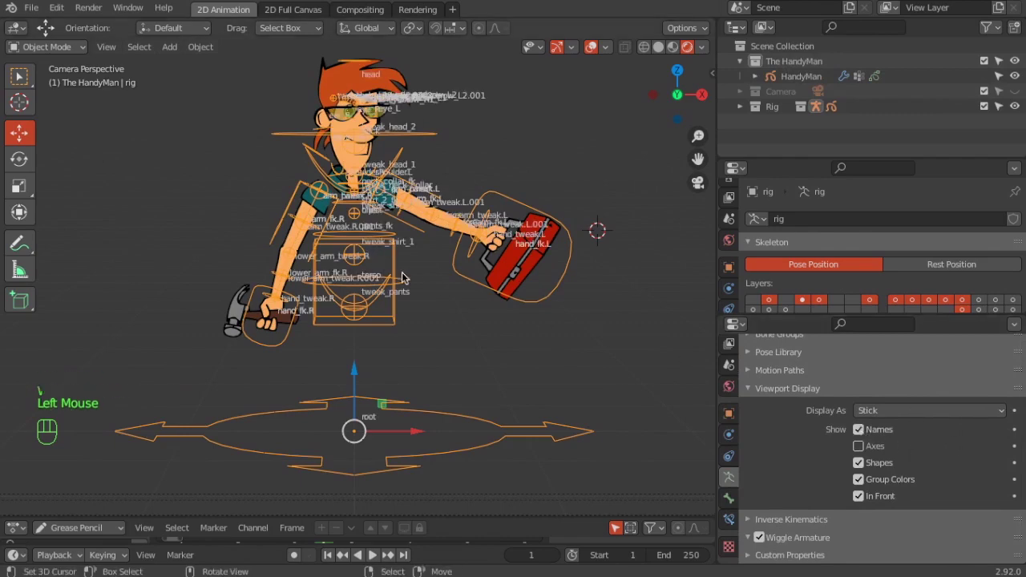
scroll(473, 259, up, 2)
scroll(479, 277, down, 2)
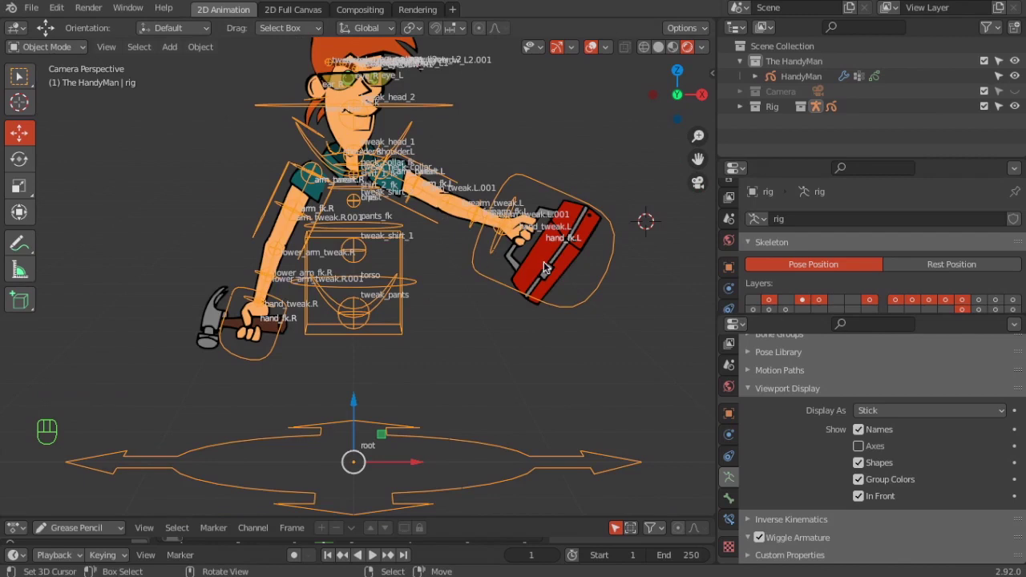
- In the sidebar Item tab, switch off the Arm.R and head controller layers
key(n)
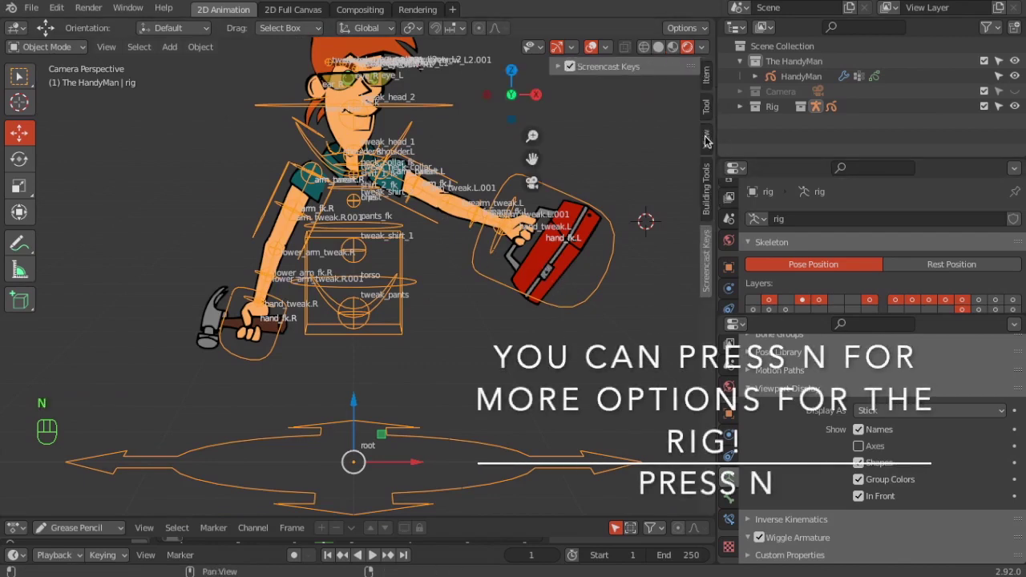
click(707, 85)
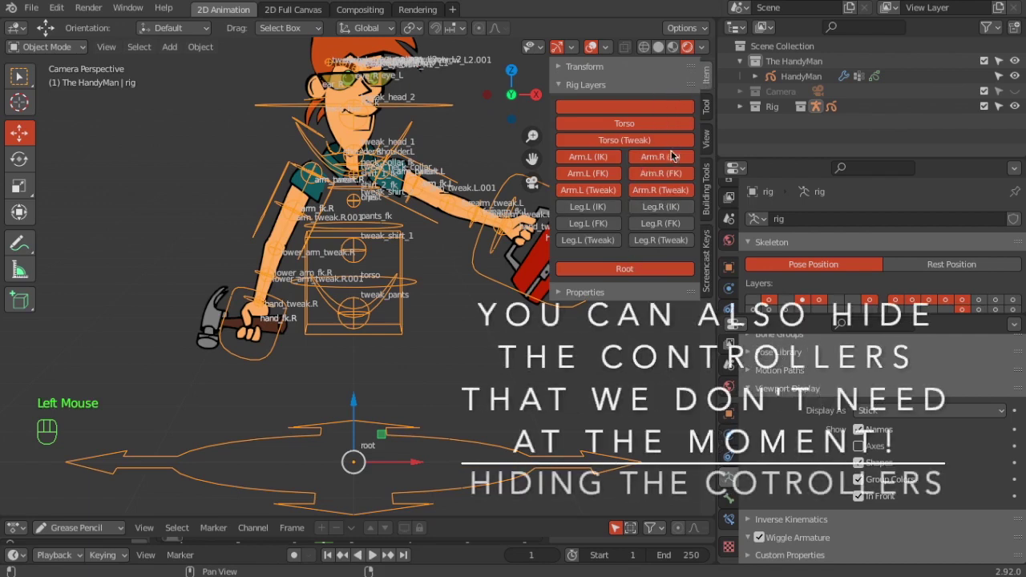
drag(663, 158, 606, 191)
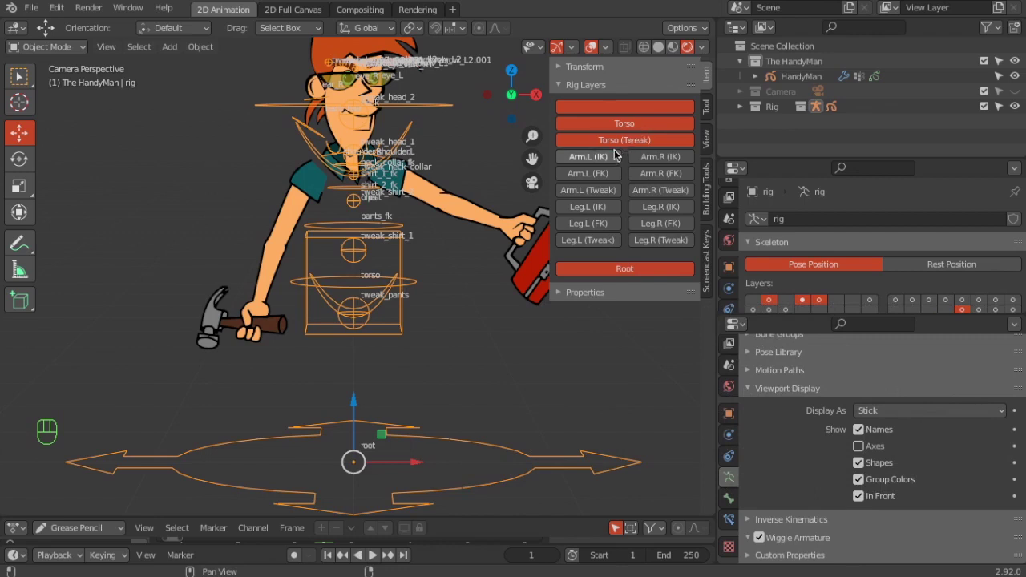
click(648, 112)
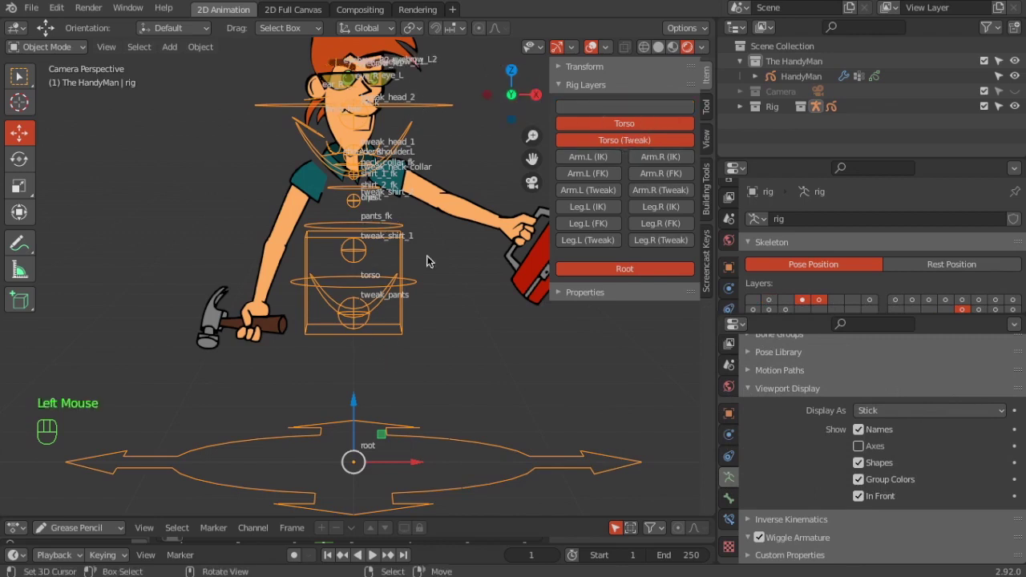
- Close the sidebar, frame the head and torso, select the HandyMan drawing object, and enlarge its layer list
key(n)
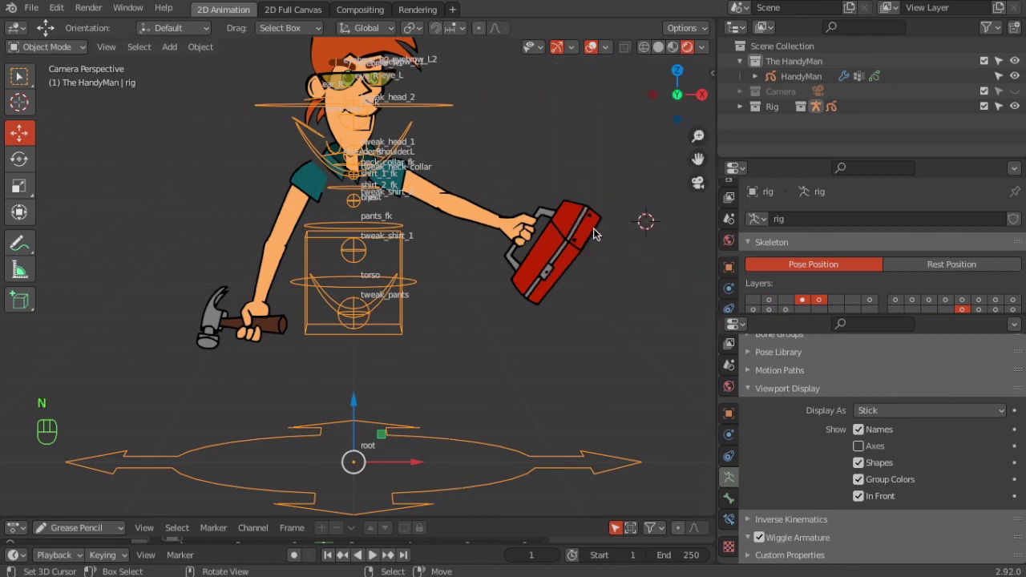
scroll(428, 246, up, 1)
mouse_move(488, 281)
shift+middle_down()
mouse_move(471, 368)
mouse_move(503, 445)
shift+middle_up()
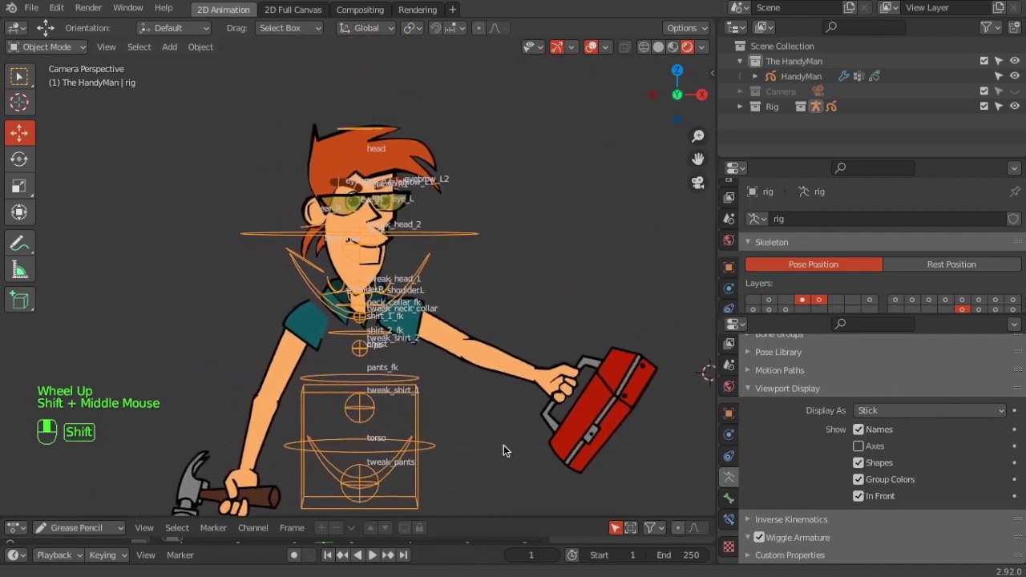
scroll(489, 425, up, 2)
scroll(474, 414, down, 1)
scroll(453, 327, down, 1)
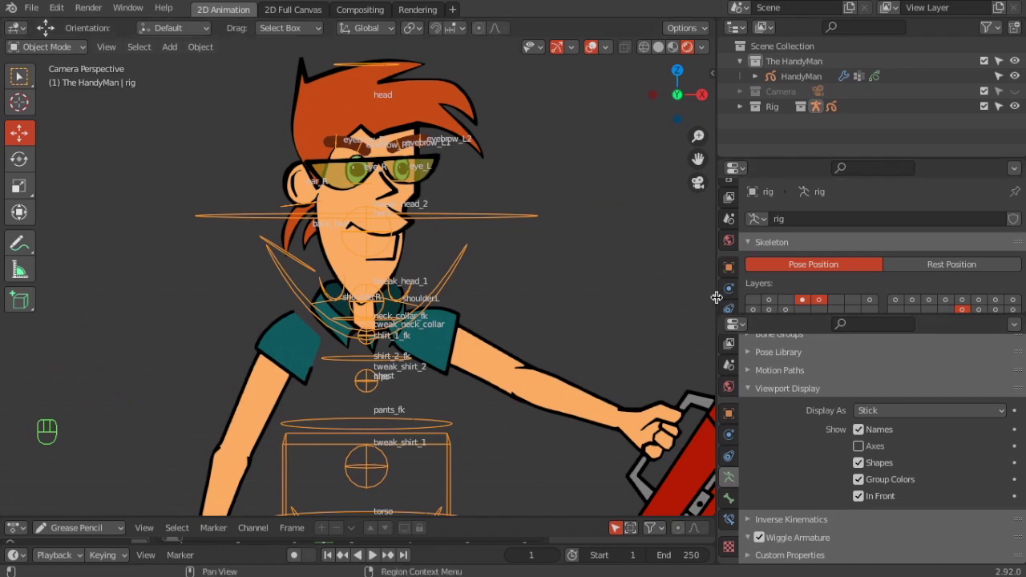
drag(716, 297, 681, 298)
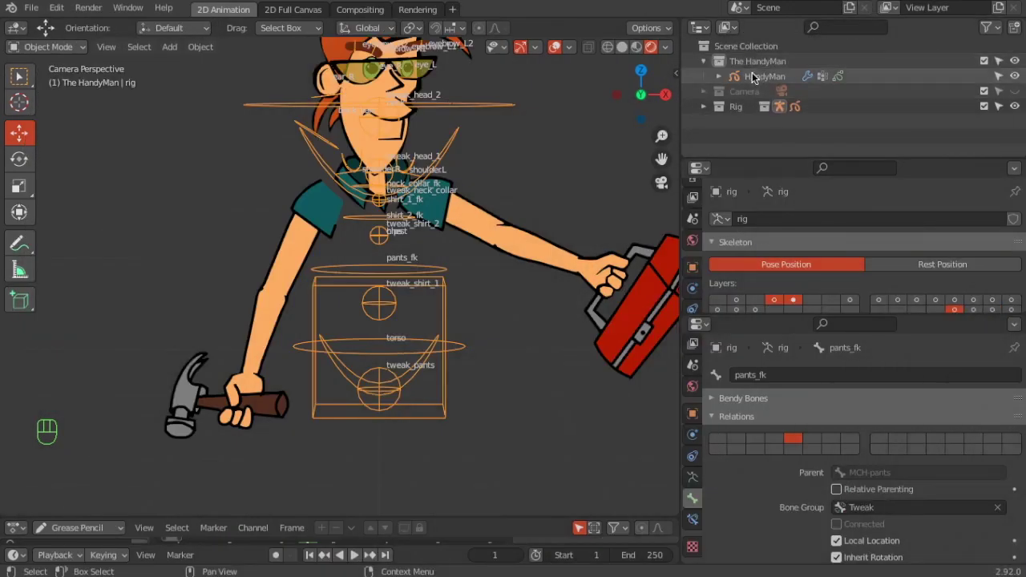
click(753, 76)
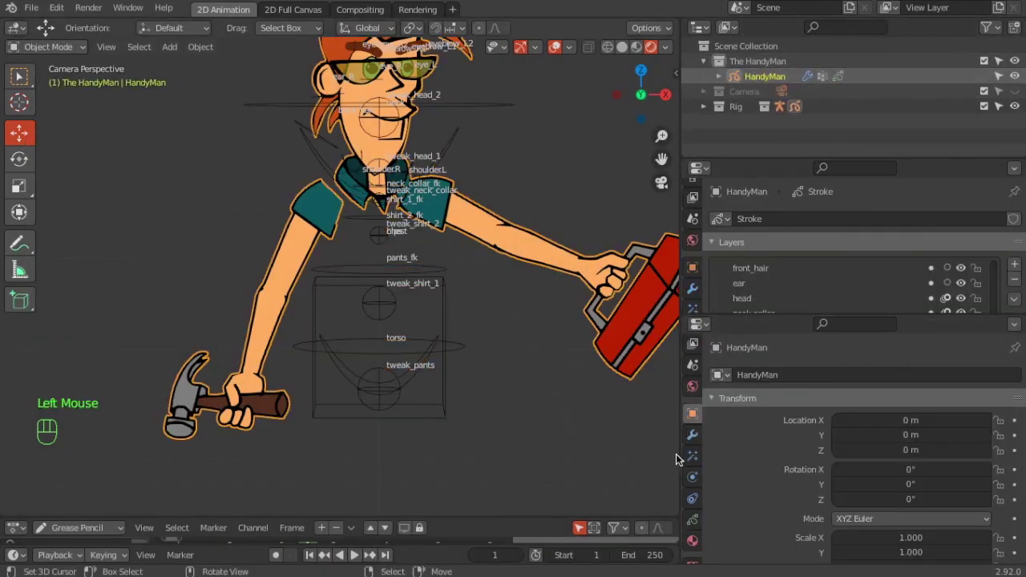
scroll(703, 295, down, 2)
scroll(703, 289, down, 2)
scroll(696, 272, up, 2)
scroll(696, 272, down, 2)
scroll(931, 234, down, 2)
scroll(931, 234, up, 1)
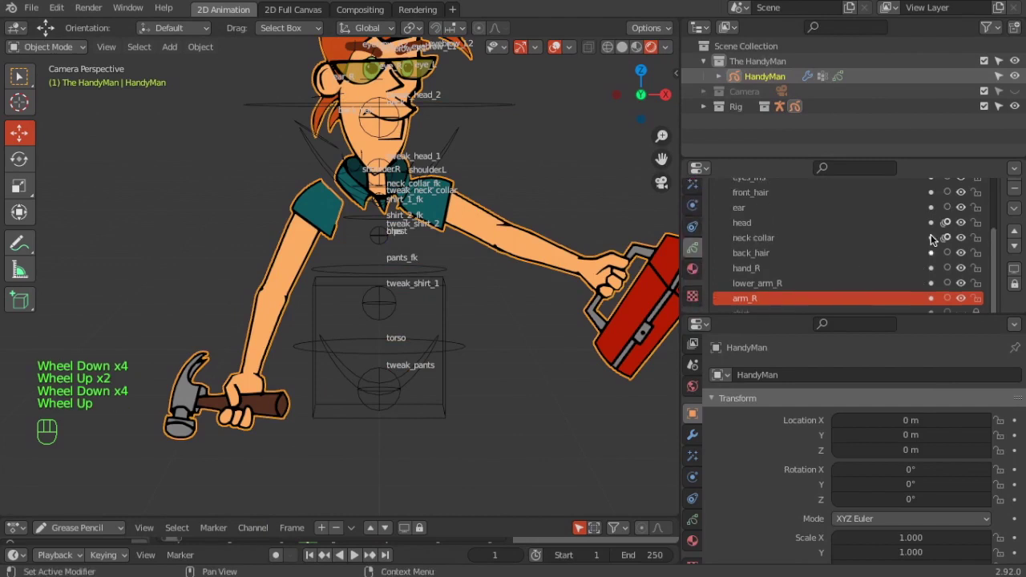
scroll(925, 279, up, 2)
scroll(926, 280, up, 2)
drag(891, 319, 881, 441)
scroll(913, 267, up, 1)
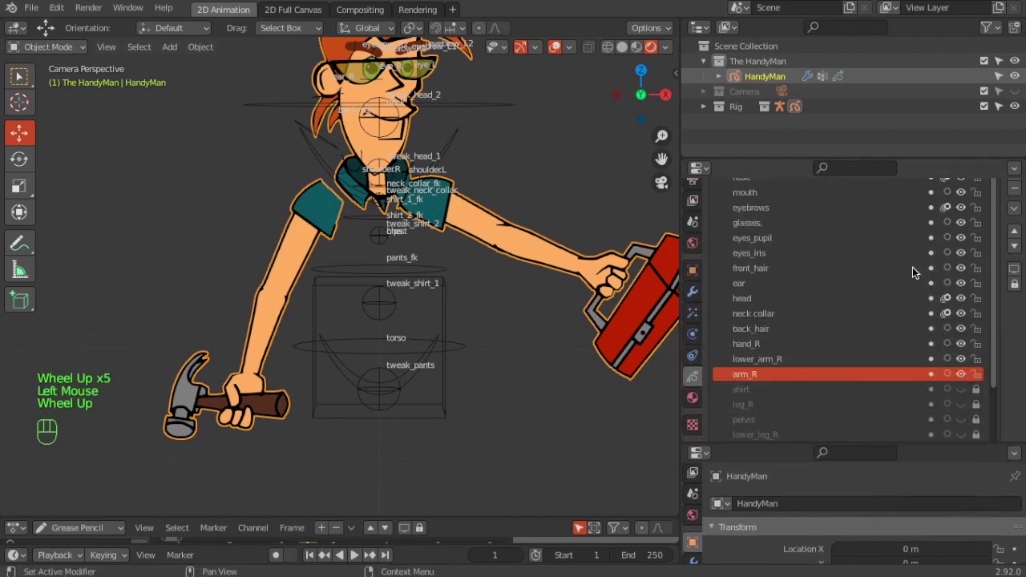
scroll(962, 288, up, 4)
scroll(962, 289, down, 1)
scroll(966, 225, up, 3)
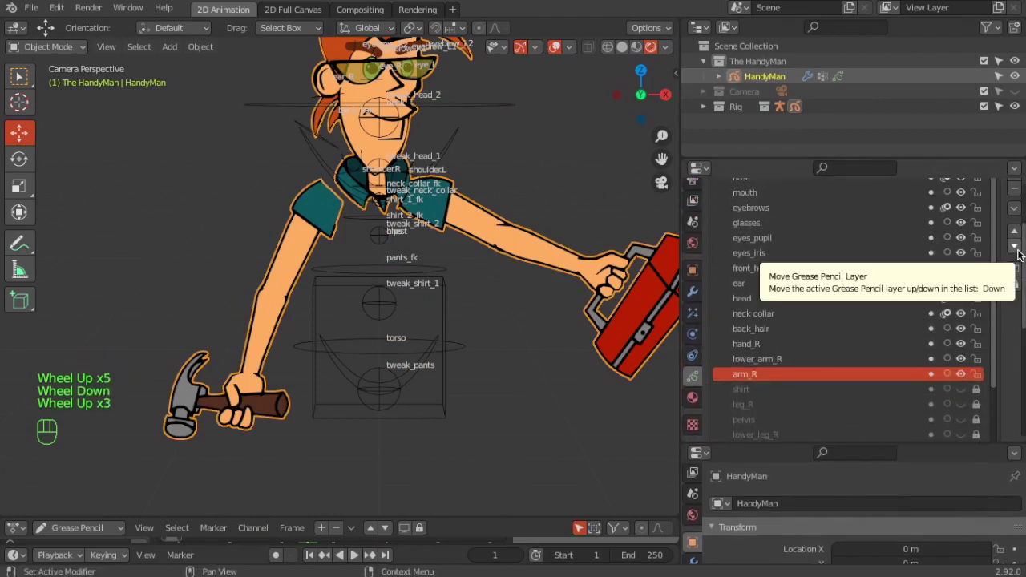
- Use Hide Others to hide every layer except arm_R
click(1016, 248)
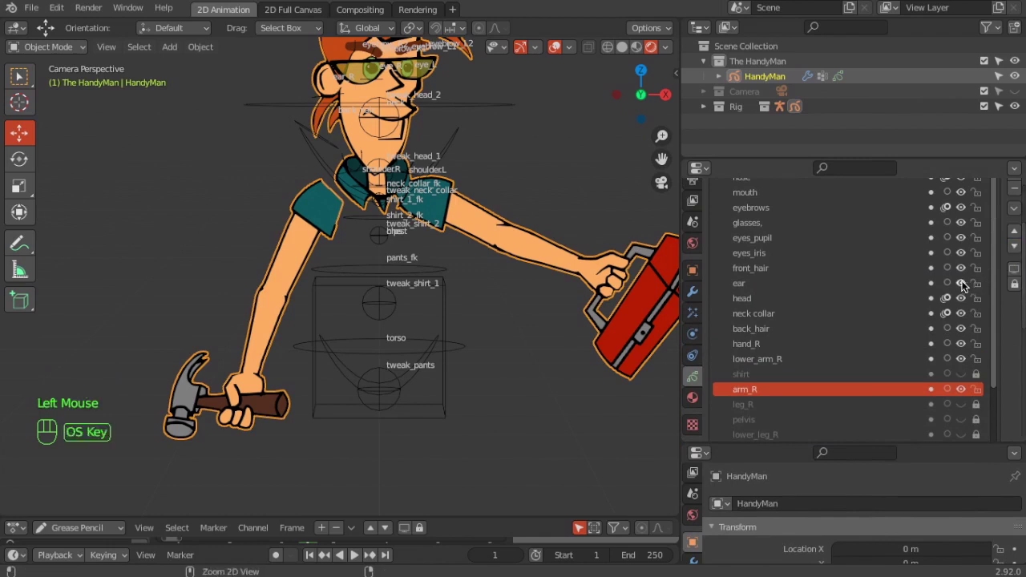
key(super+z)
click(1015, 209)
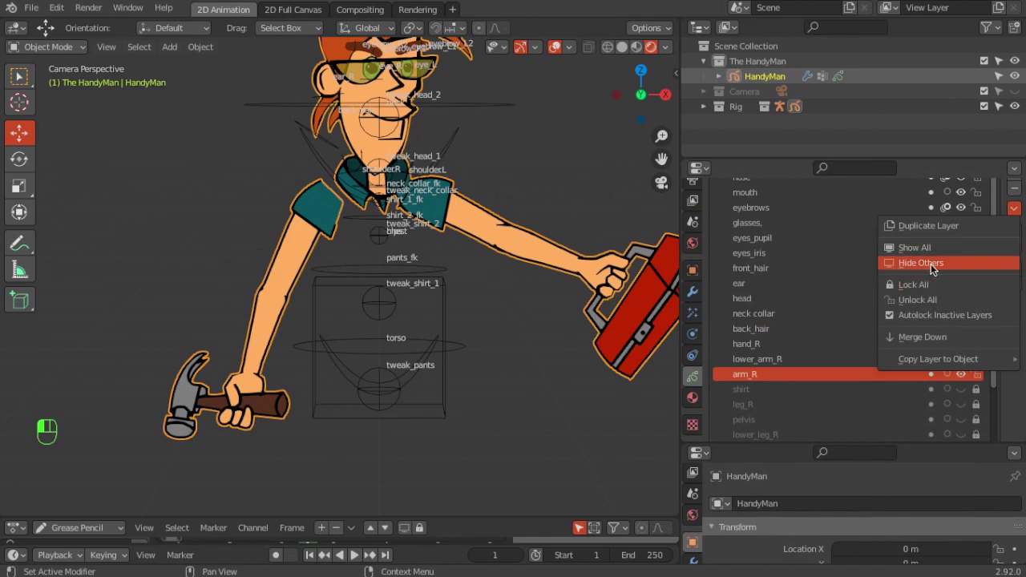
click(896, 269)
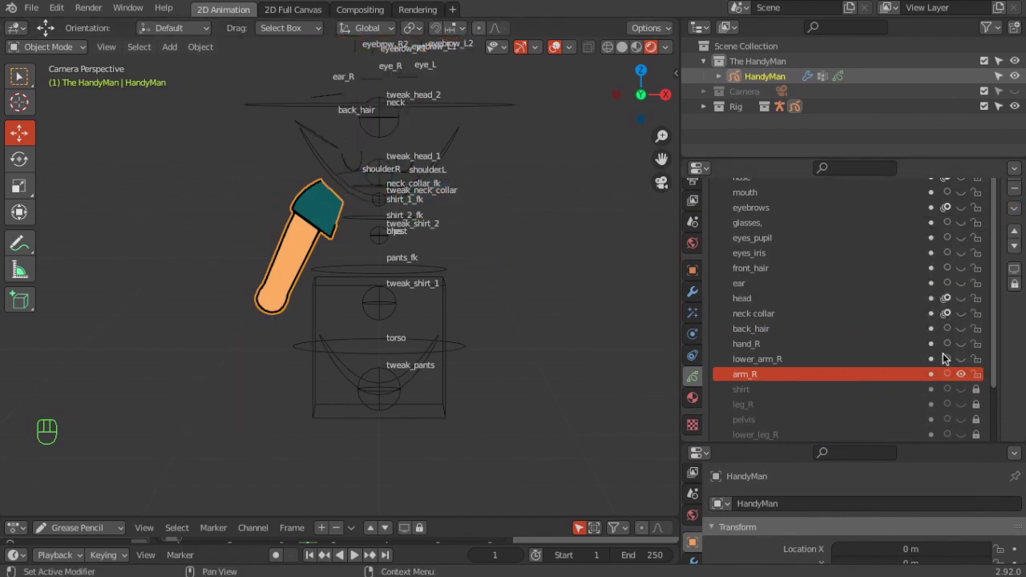
- Lock all the grease pencil layers
scroll(906, 373, down, 4)
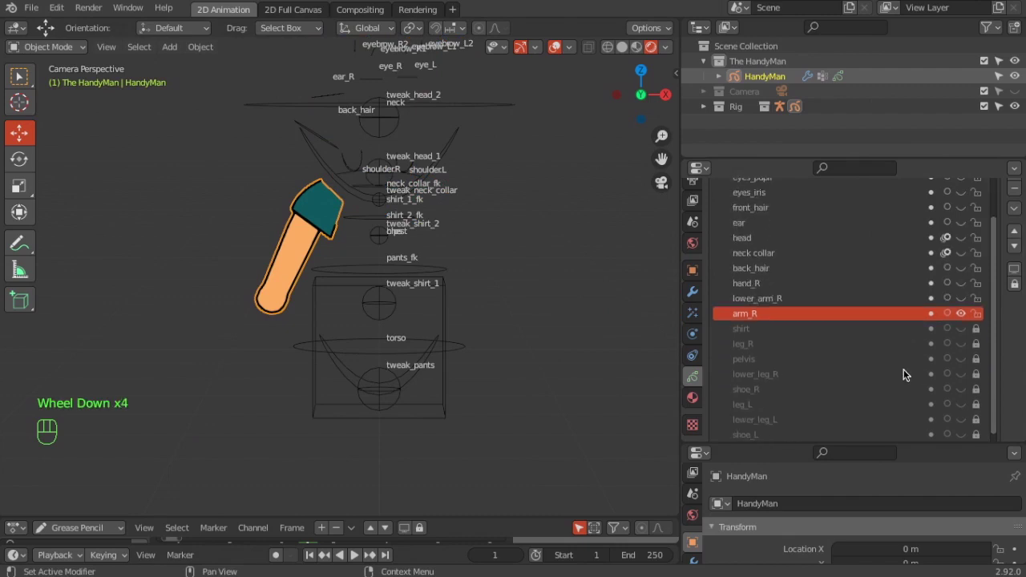
click(1014, 208)
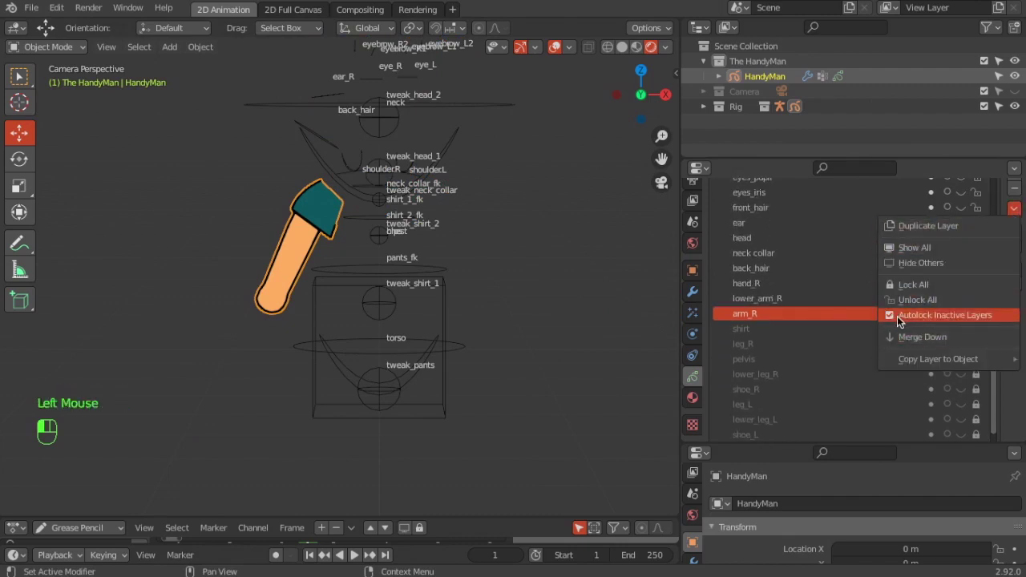
click(918, 285)
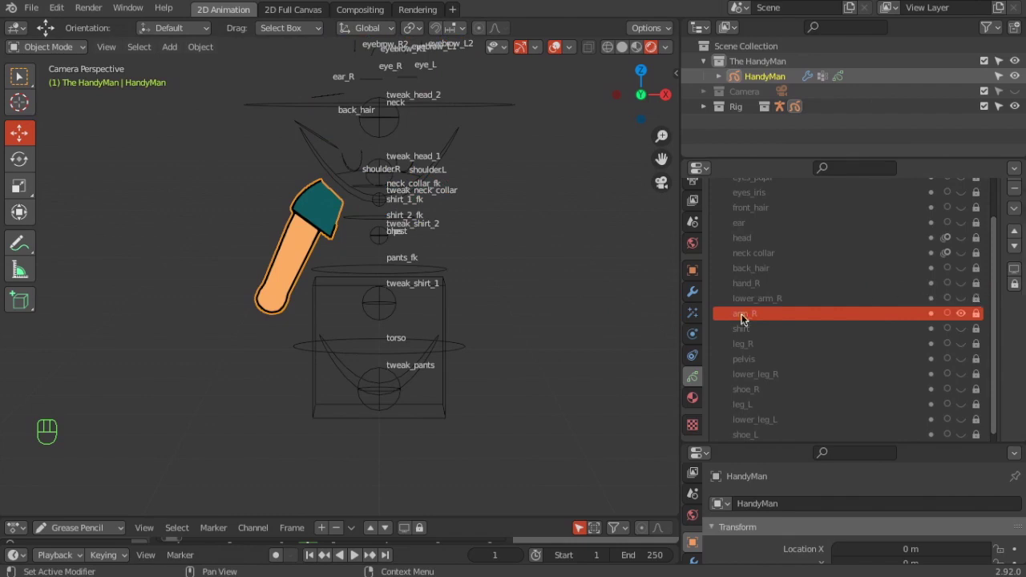
- Frame the shirt and head bones, then show the HandyMan Object Data tab with Vertex Groups
scroll(843, 355, down, 2)
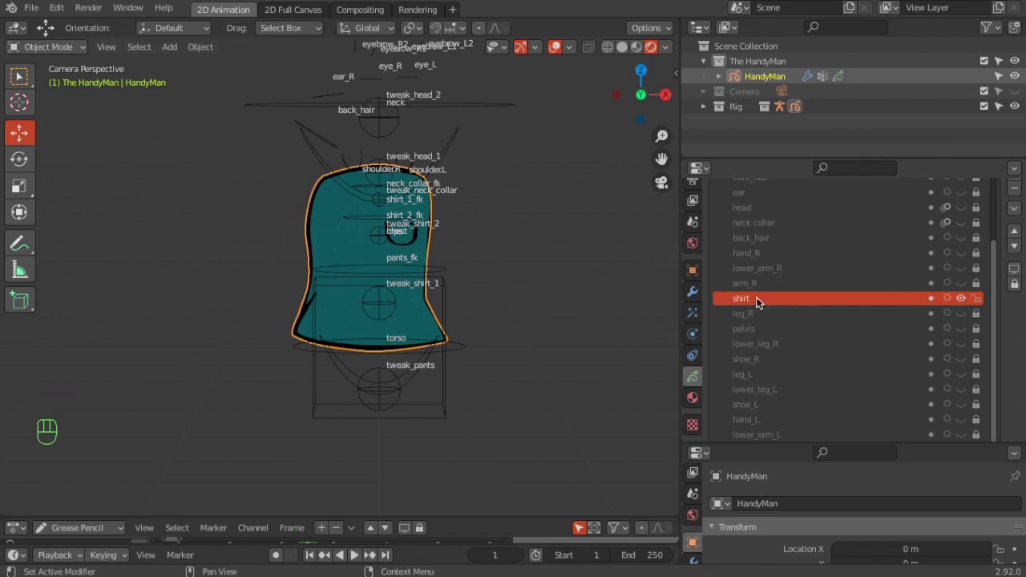
scroll(471, 296, up, 2)
shift+middle_drag(475, 295, 430, 394)
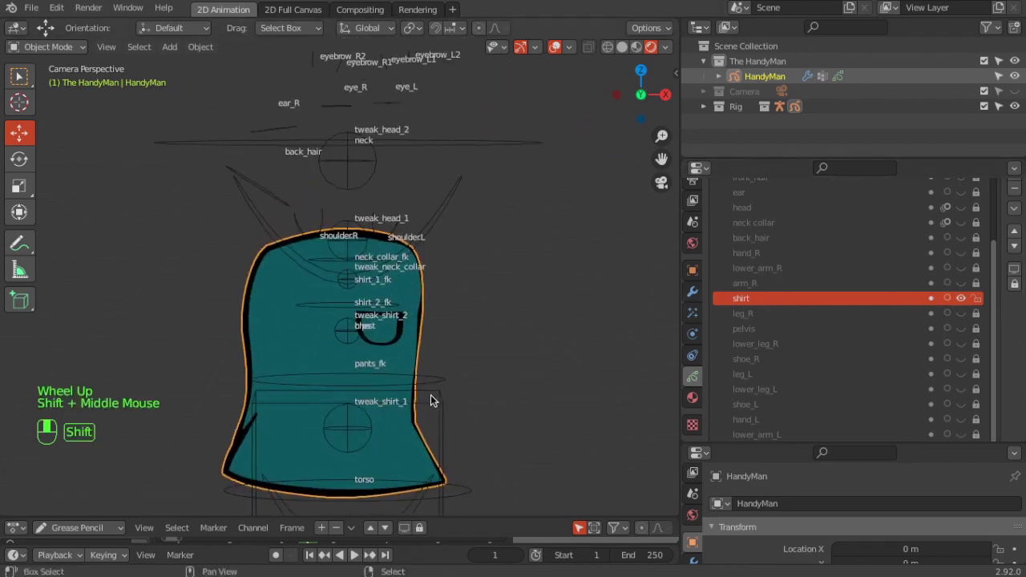
scroll(404, 360, up, 1)
scroll(411, 328, down, 1)
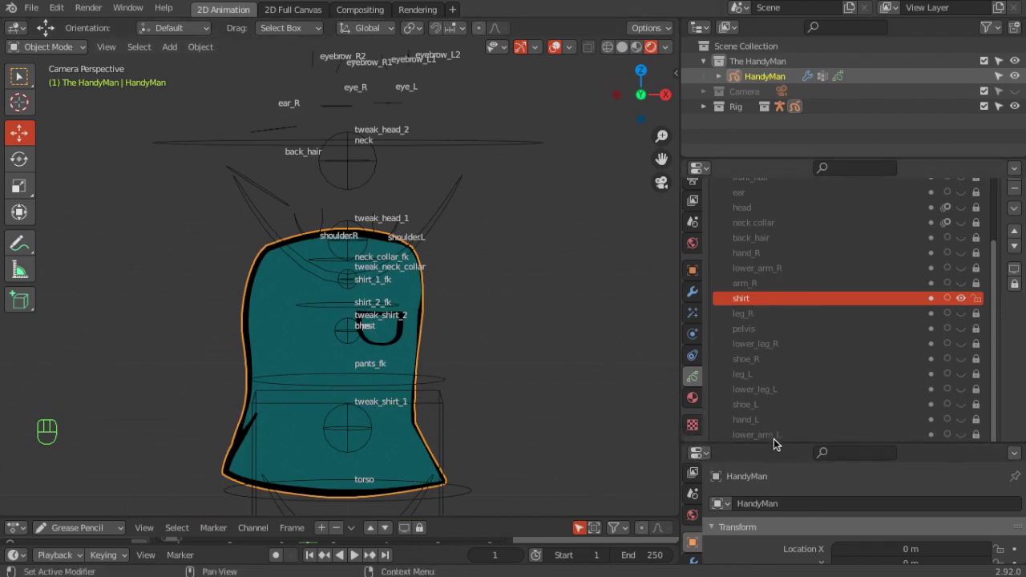
drag(778, 445, 802, 325)
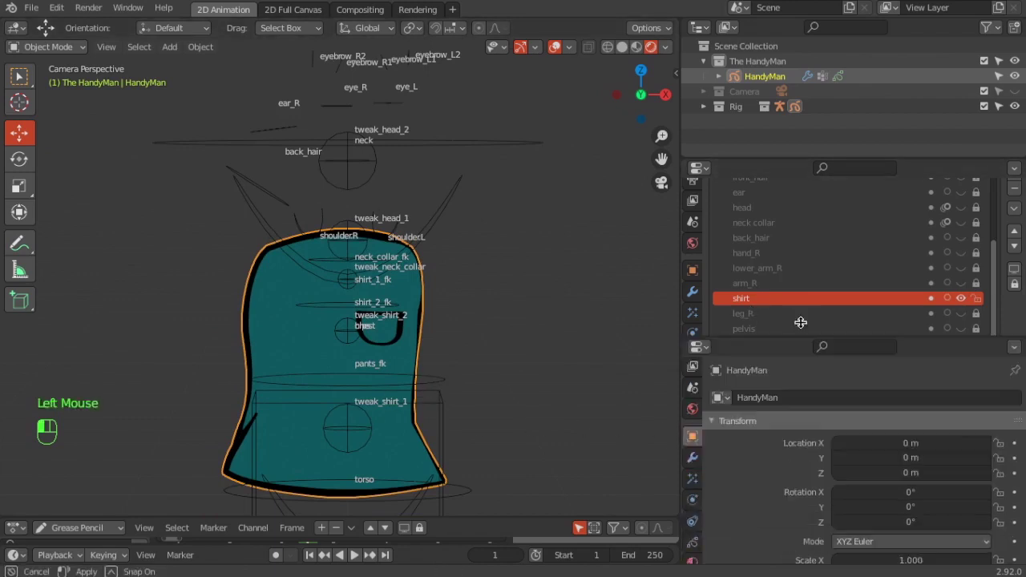
scroll(692, 481, down, 3)
click(692, 499)
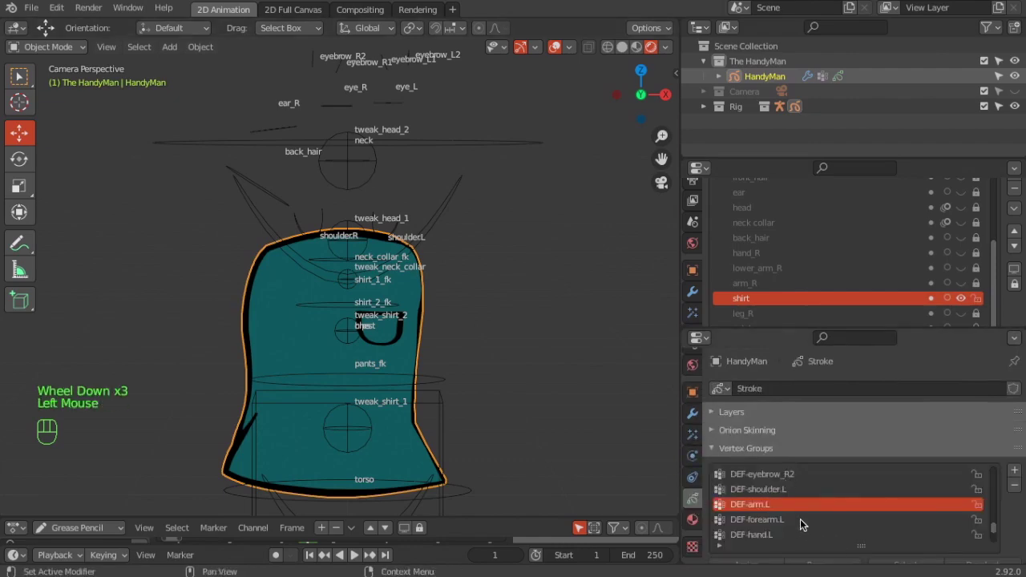
- Switch the HandyMan drawing into Edit Mode
click(49, 47)
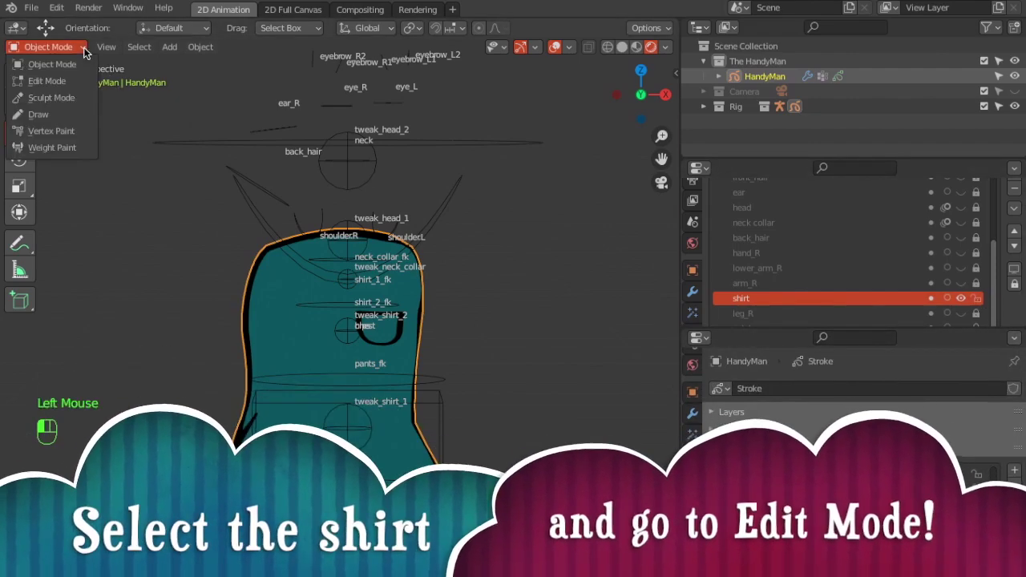
click(48, 81)
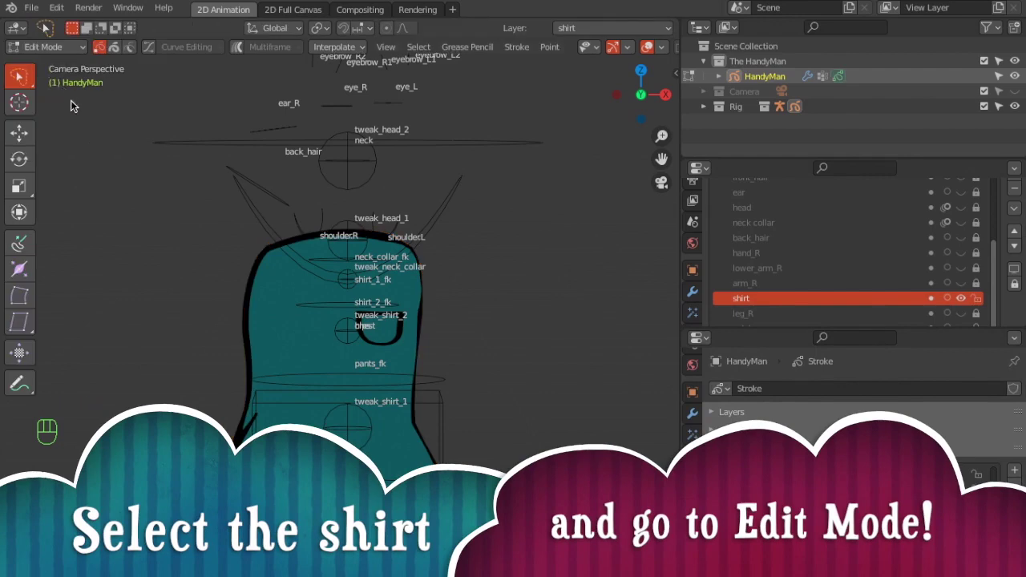
scroll(770, 519, down, 2)
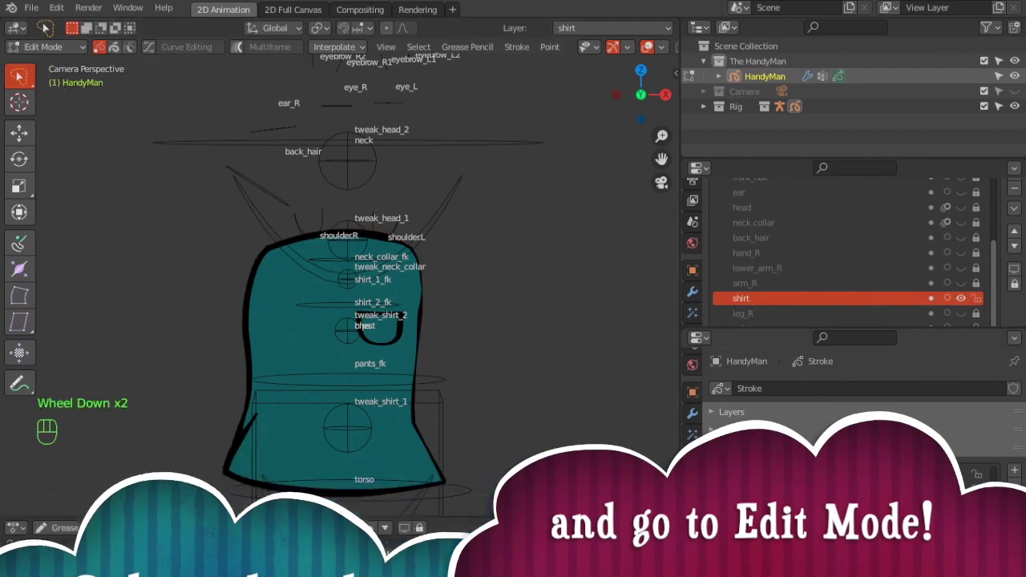
scroll(770, 519, down, 3)
scroll(770, 520, up, 4)
scroll(772, 521, up, 4)
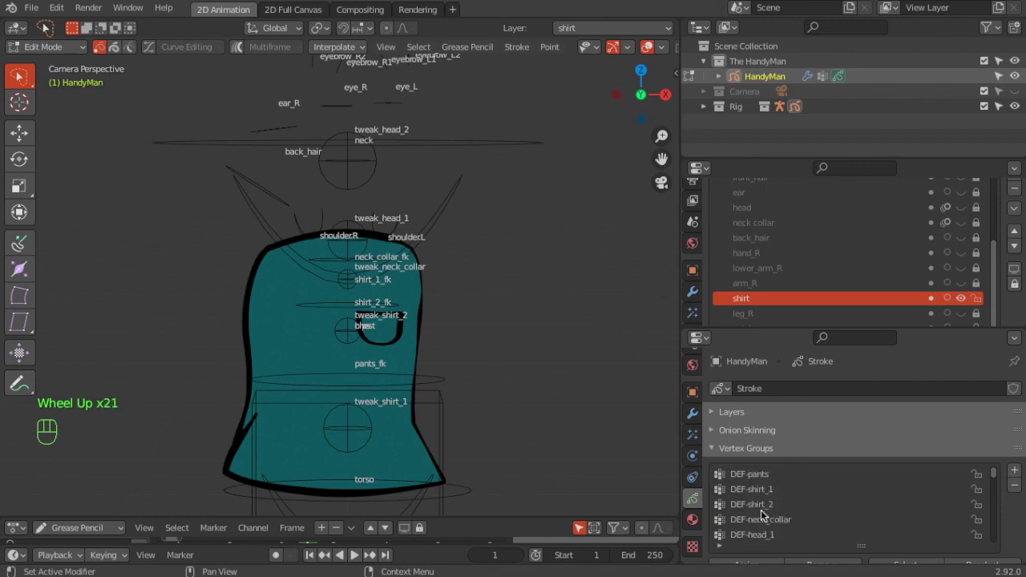
- Select the whole shirt stroke, assign it to DEF-shirt_1, and verify with Select/Deselect
click(760, 490)
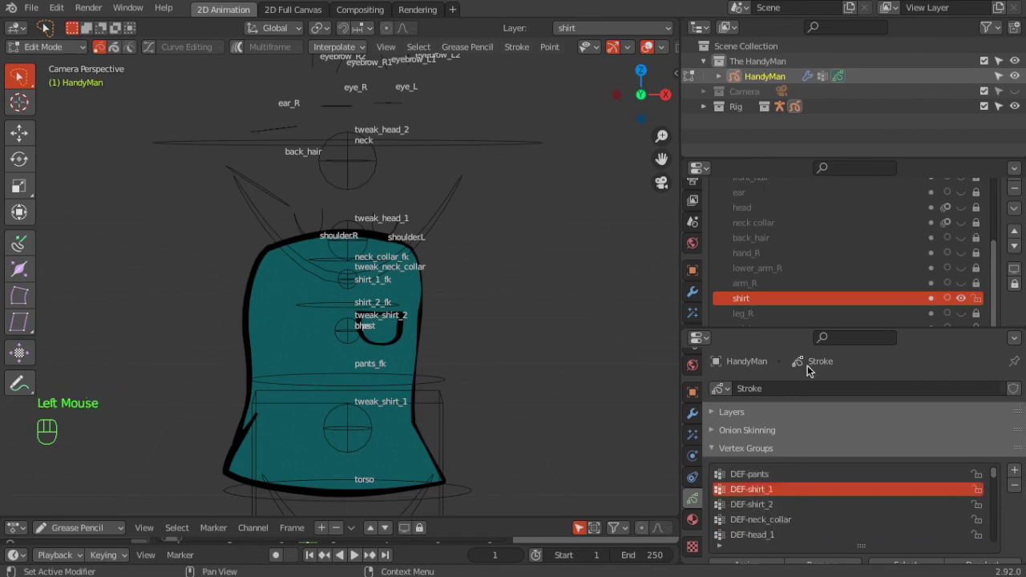
click(776, 492)
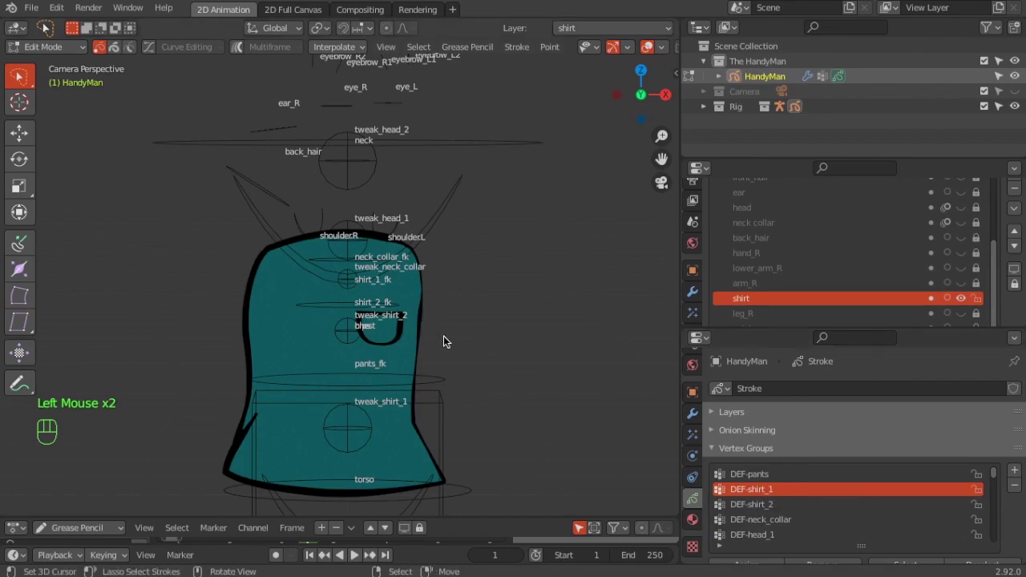
key(a)
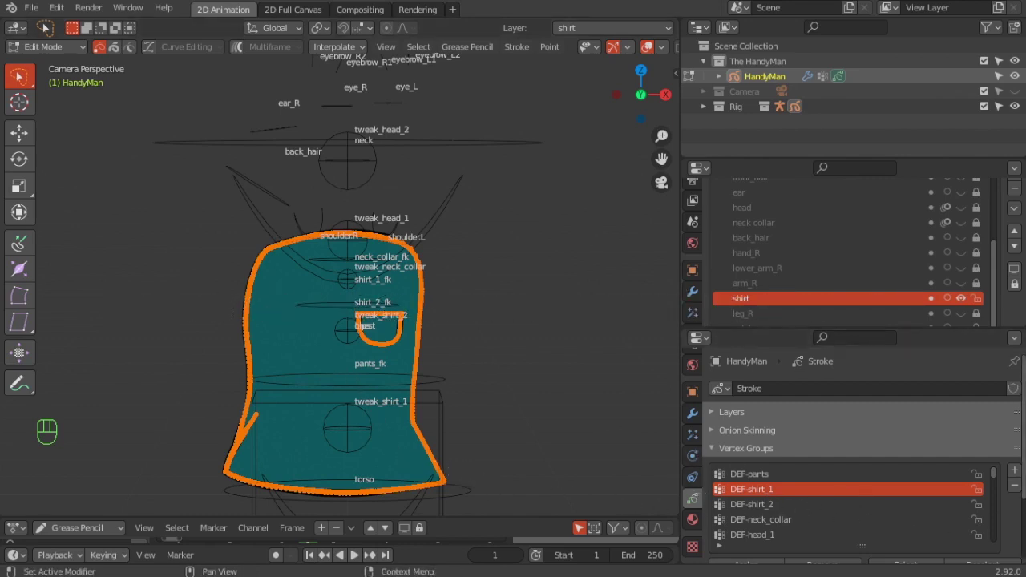
scroll(1024, 479, down, 1)
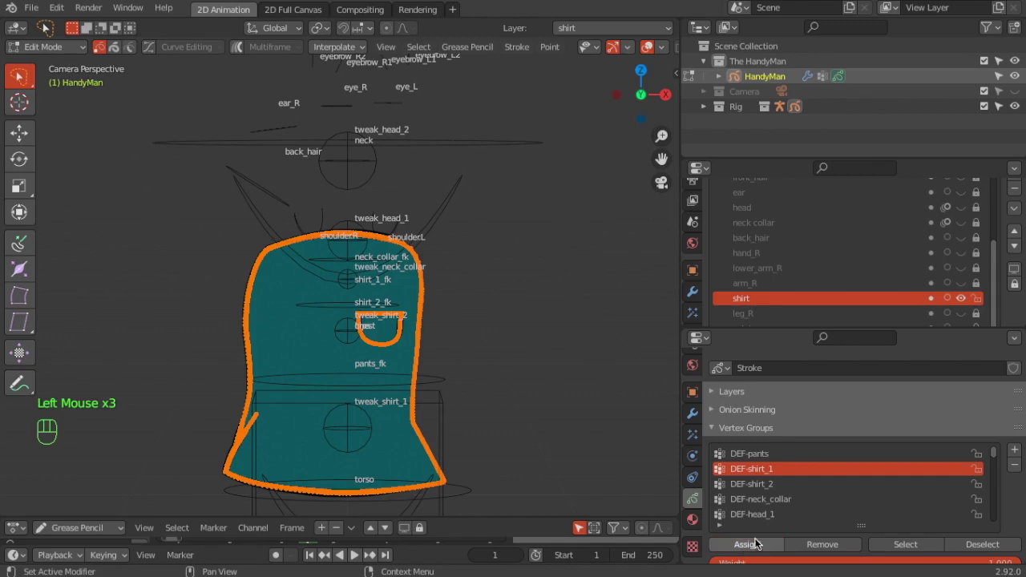
click(930, 546)
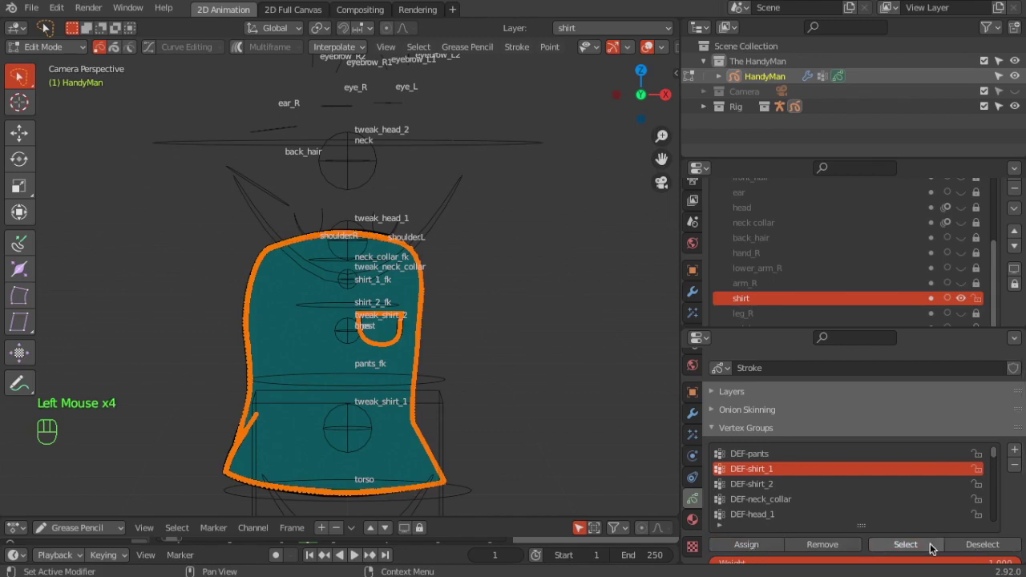
click(982, 544)
click(906, 544)
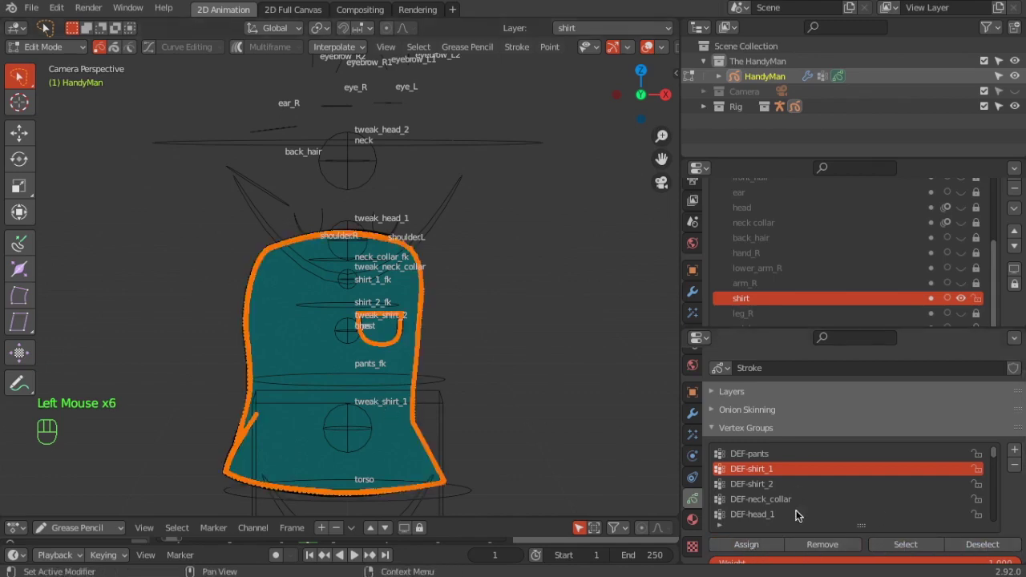
- Assign the shirt stroke to DEF-shirt_2 and verify it with repeated Select/Deselect
click(746, 484)
click(746, 545)
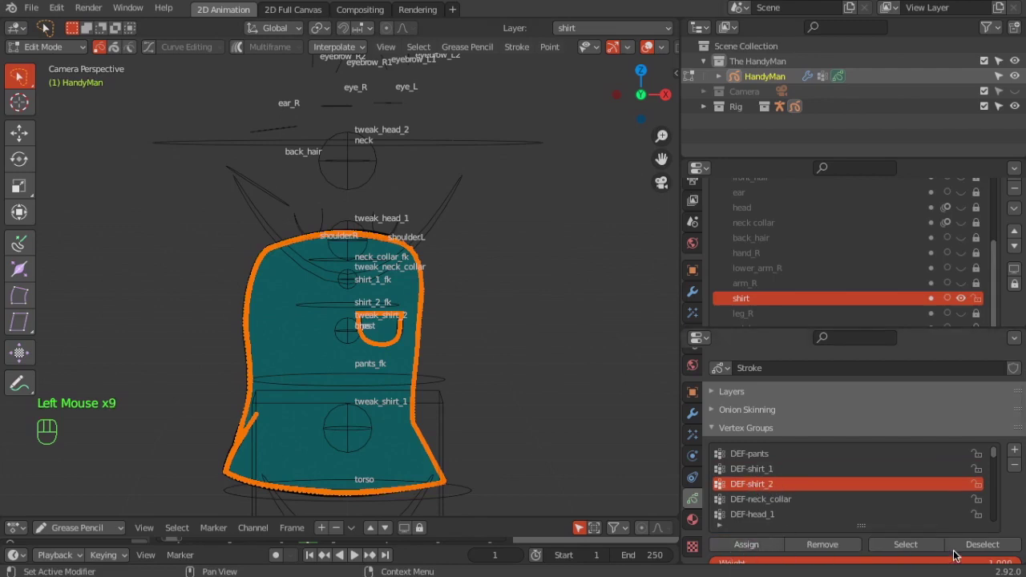
click(920, 549)
click(978, 547)
click(906, 545)
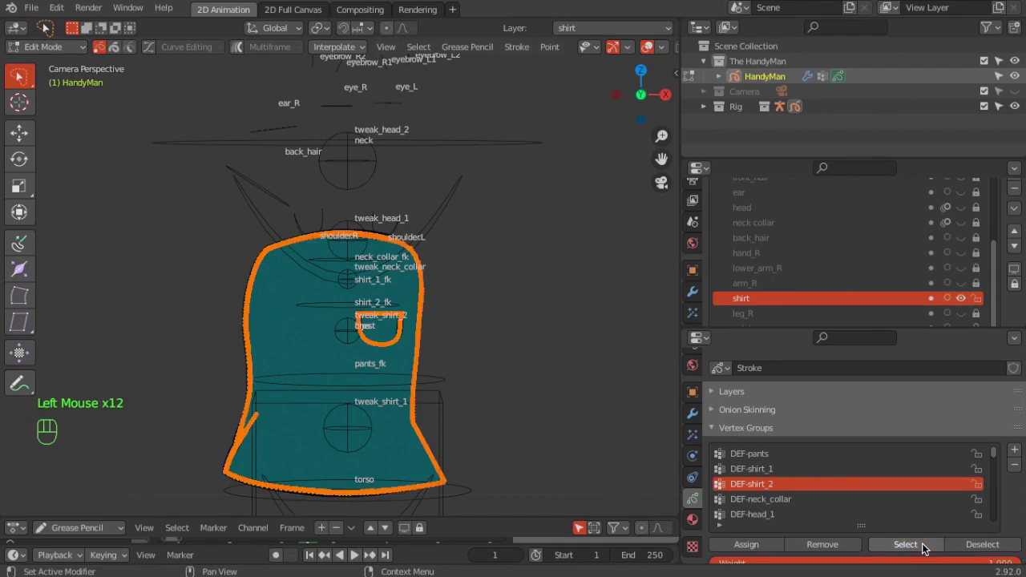
click(975, 548)
click(906, 545)
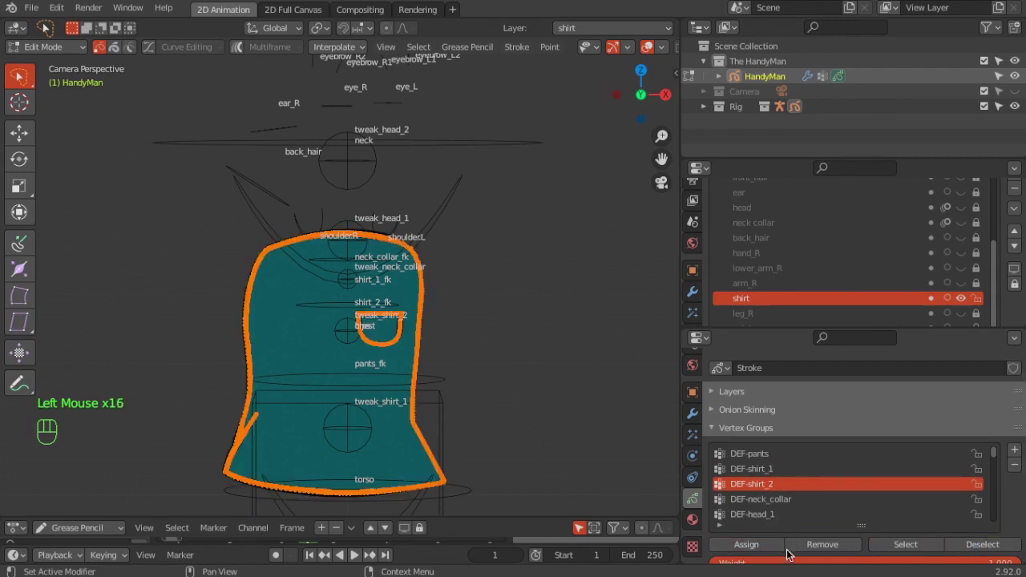
click(983, 546)
click(908, 546)
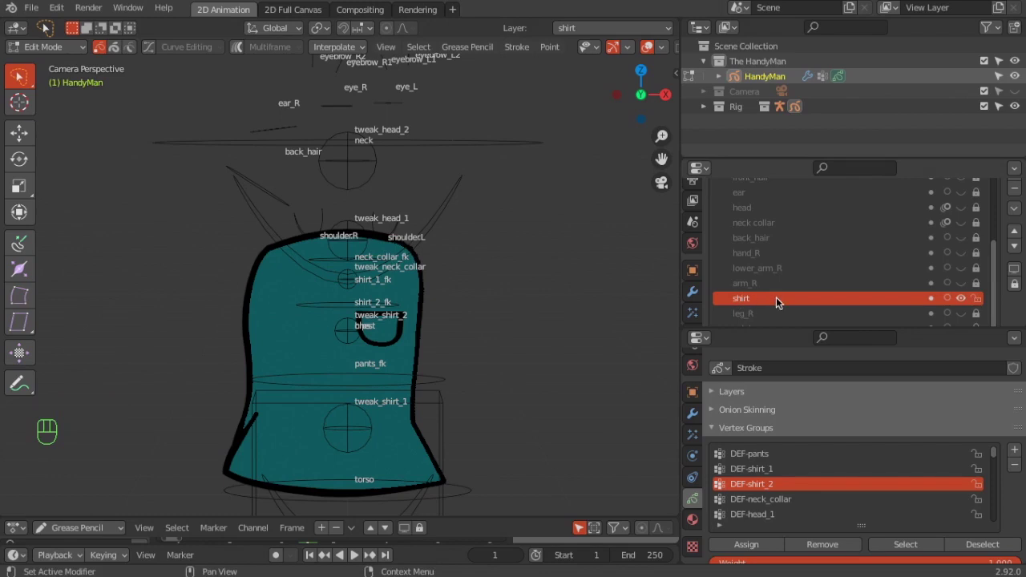
- Return to Object Mode, select the Rig armature, and put it in Pose Mode
click(76, 46)
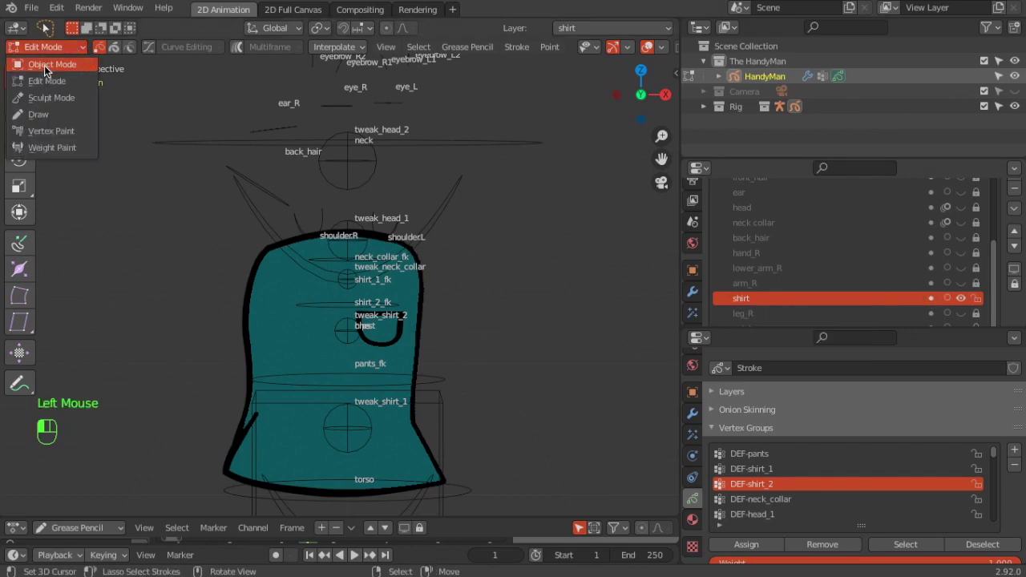
click(44, 64)
right_click(438, 212)
click(48, 47)
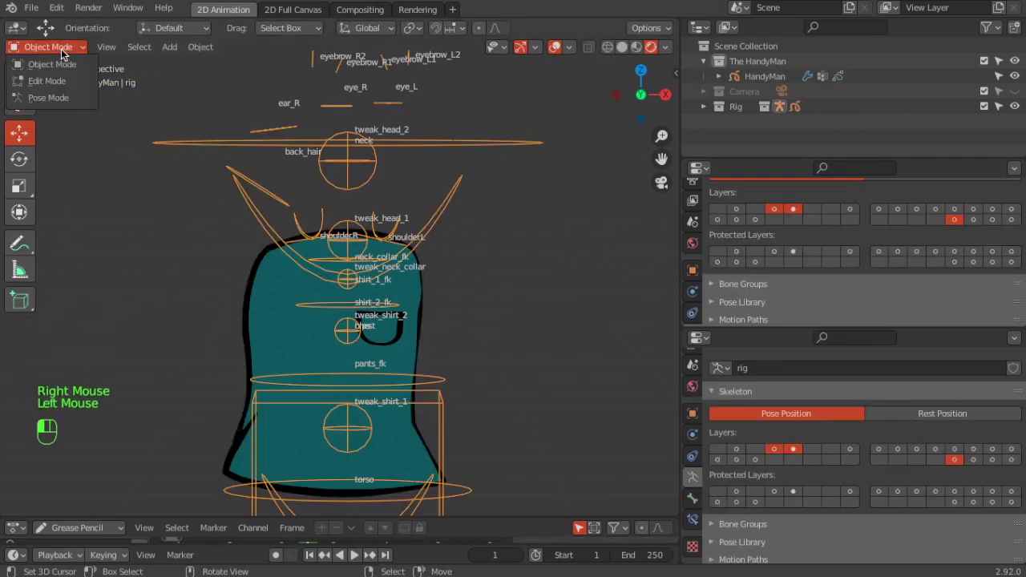
click(44, 100)
scroll(446, 373, down, 2)
scroll(454, 377, up, 2)
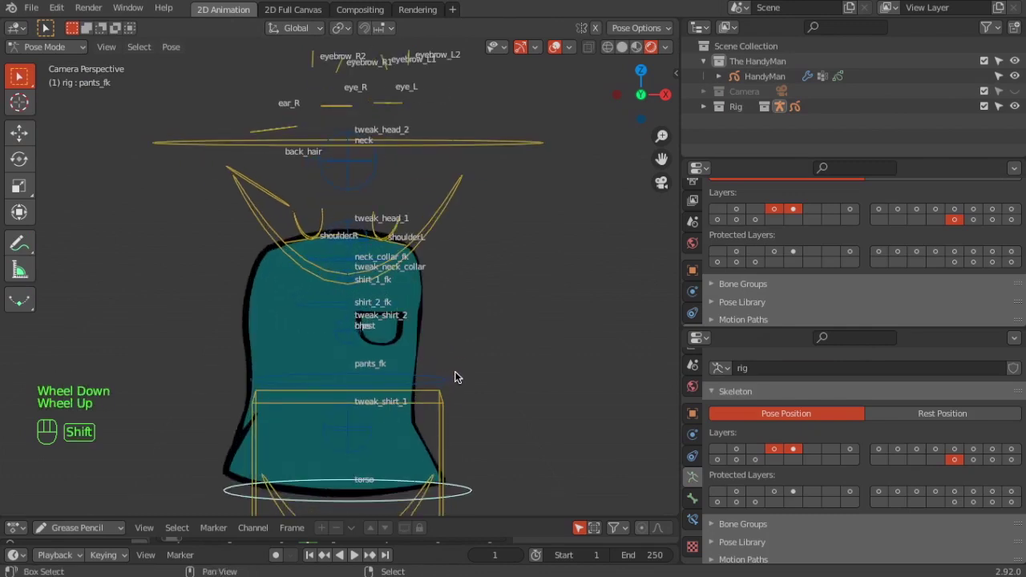
shift+middle_drag(455, 377, 476, 257)
scroll(480, 268, up, 1)
scroll(537, 392, down, 1)
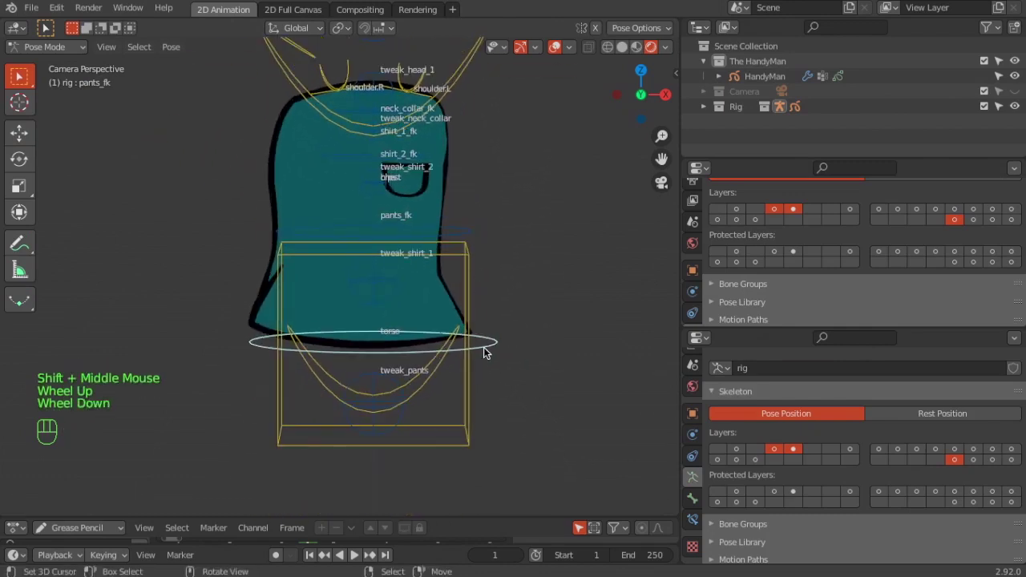
- Test the shirt deformation by moving the torso, tweak_shirt_1 and tweak_pants bones
mouse_move(483, 350)
right_down()
mouse_move(495, 327)
mouse_move(476, 348)
mouse_move(481, 329)
right_up()
right_drag(347, 270, 409, 282)
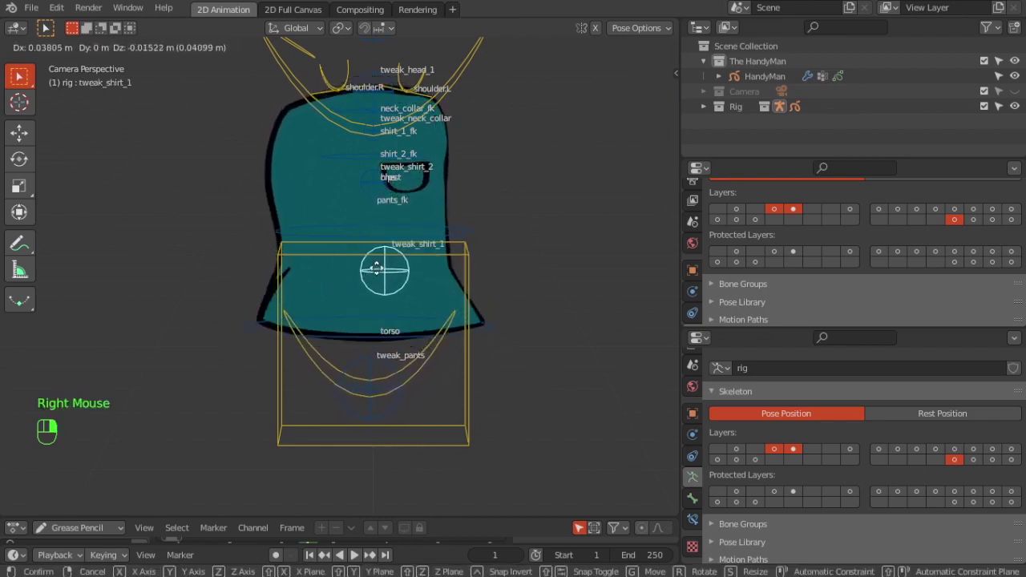
right_drag(410, 282, 371, 279)
right_click(373, 361)
right_drag(374, 361, 353, 384)
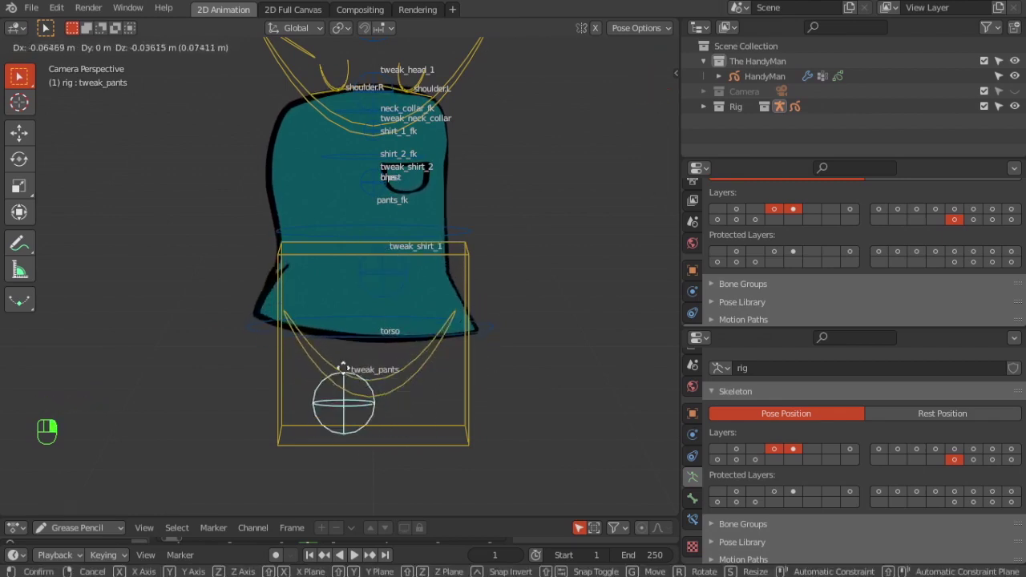
right_drag(353, 384, 353, 365)
right_drag(457, 440, 456, 443)
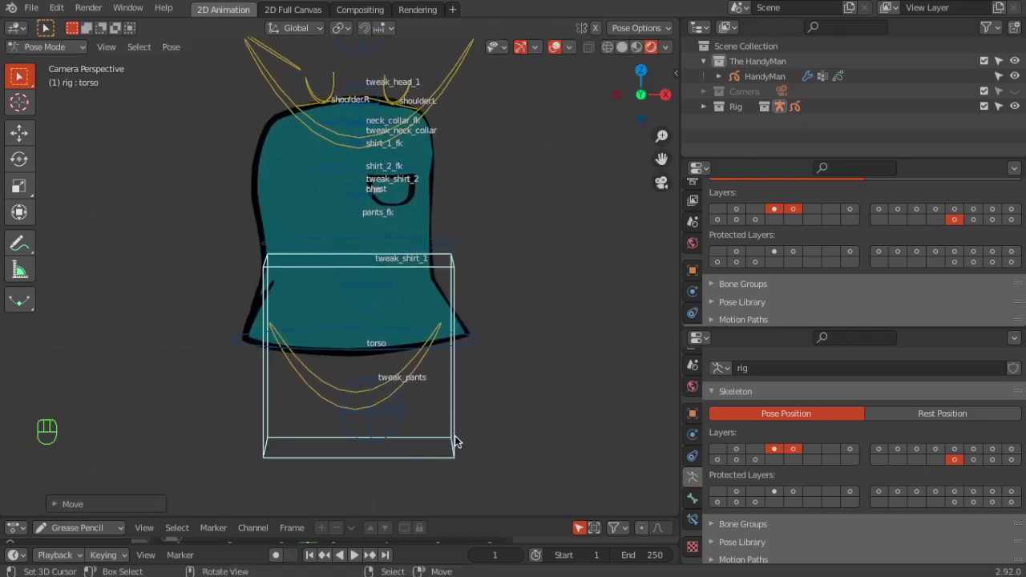
- Select all bones and clear their transforms back to rest pose
key(a)
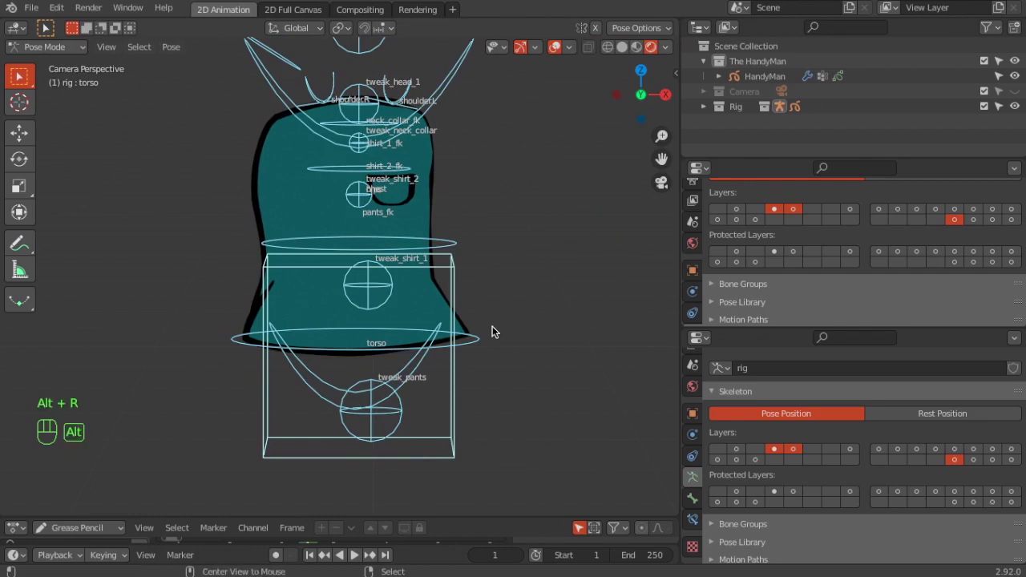
key(alt+s)
key(alt+g)
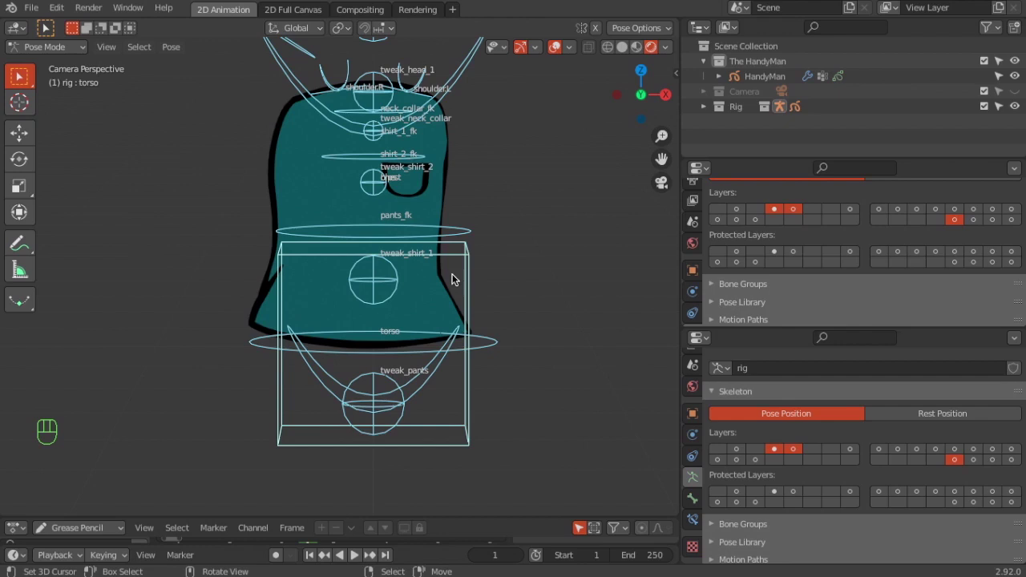
click(69, 50)
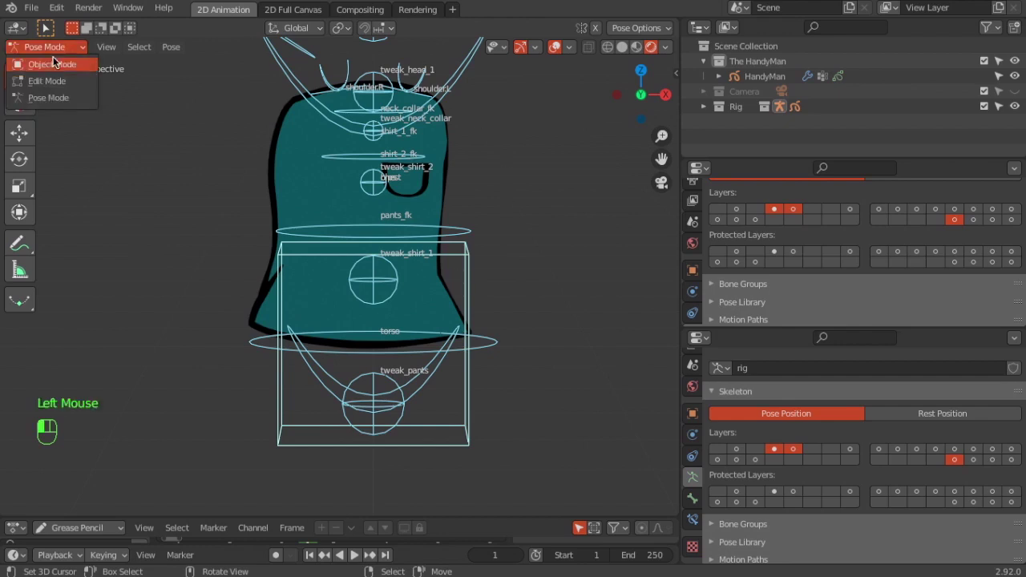
- Return to Object Mode, make pelvis the active layer, hide shirt, and show pelvis
click(48, 65)
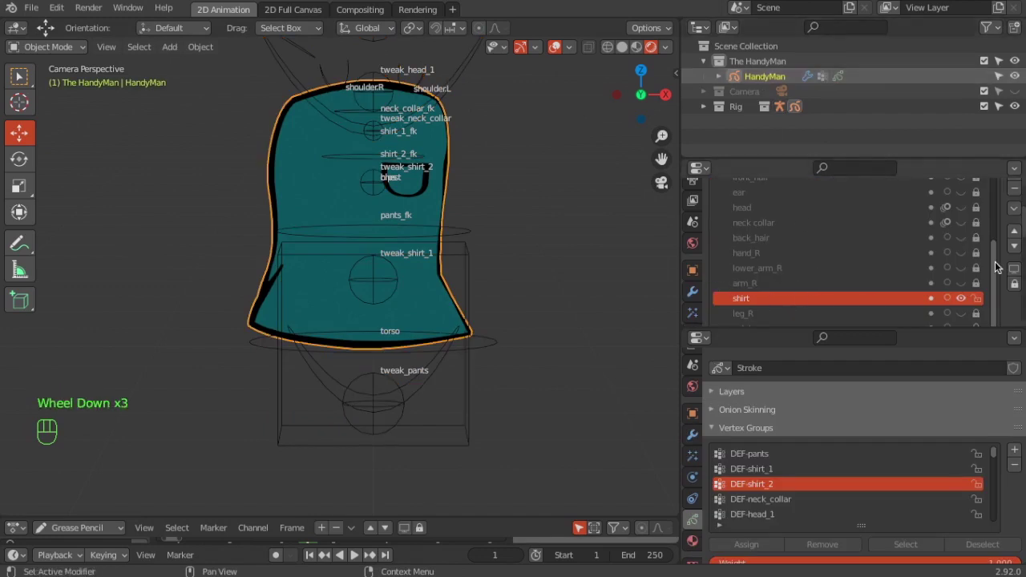
mouse_move(996, 267)
mouse_down()
mouse_move(1000, 256)
mouse_move(1003, 277)
mouse_up()
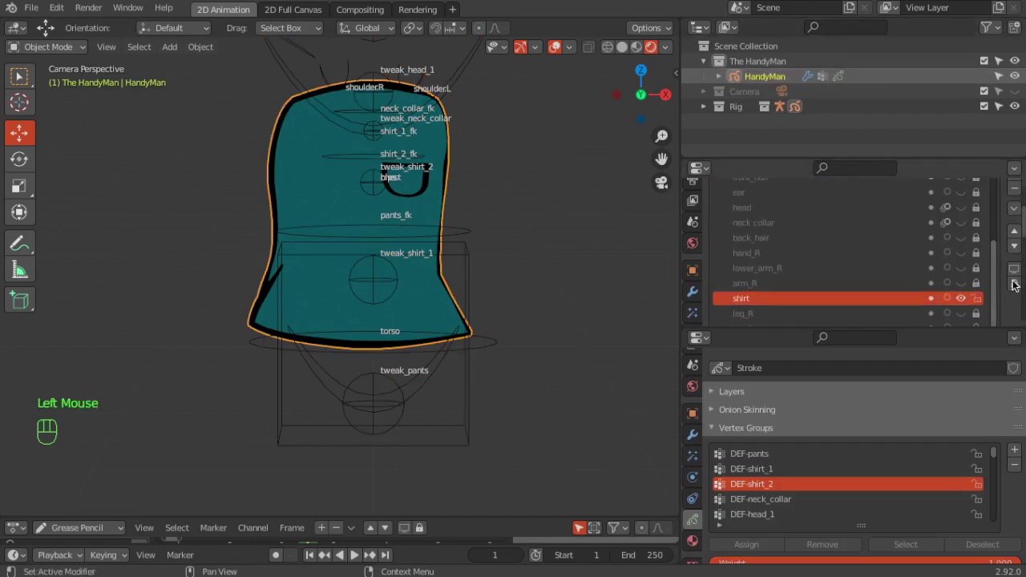
drag(1021, 240, 1023, 255)
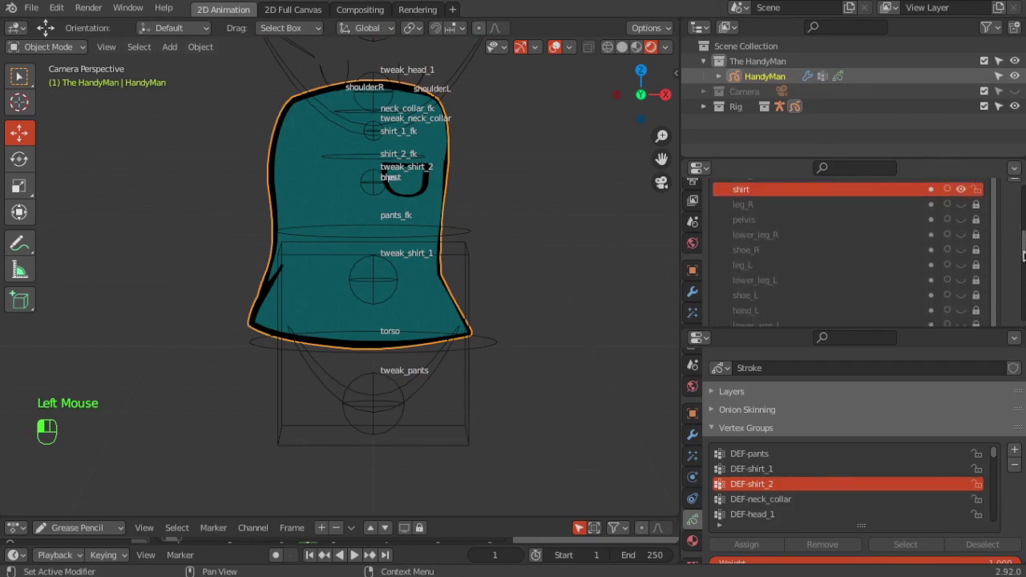
click(744, 221)
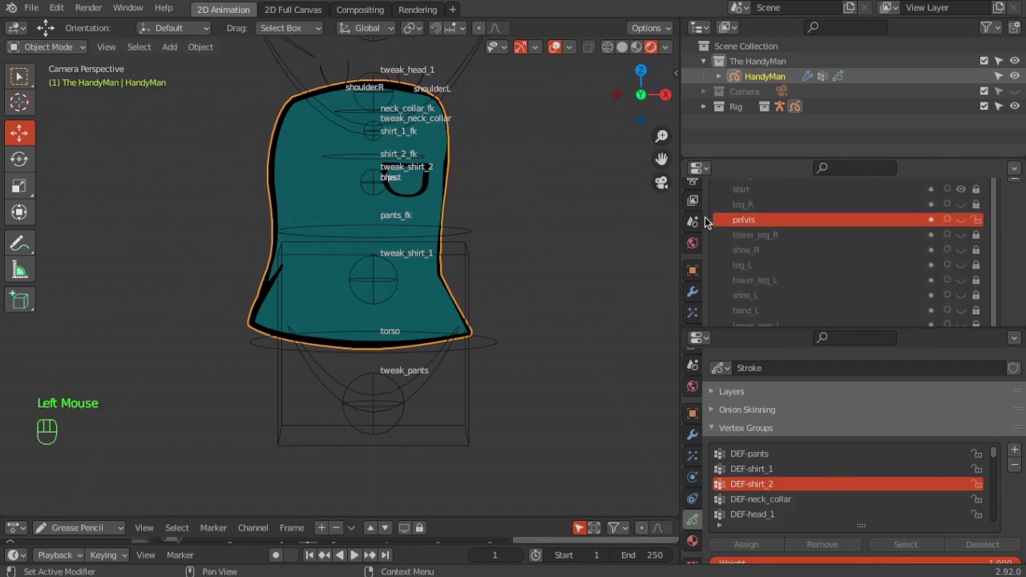
click(963, 189)
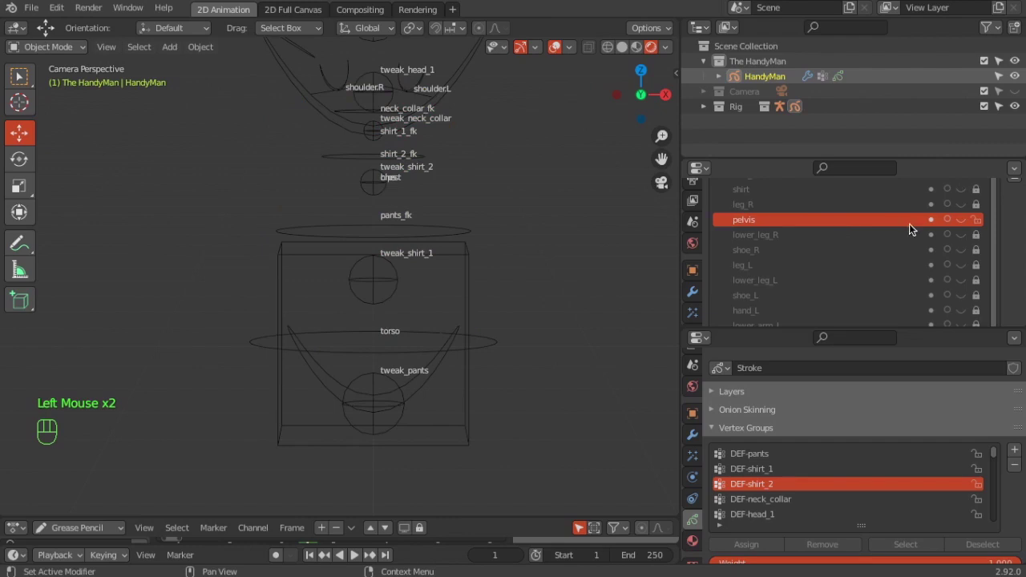
click(961, 220)
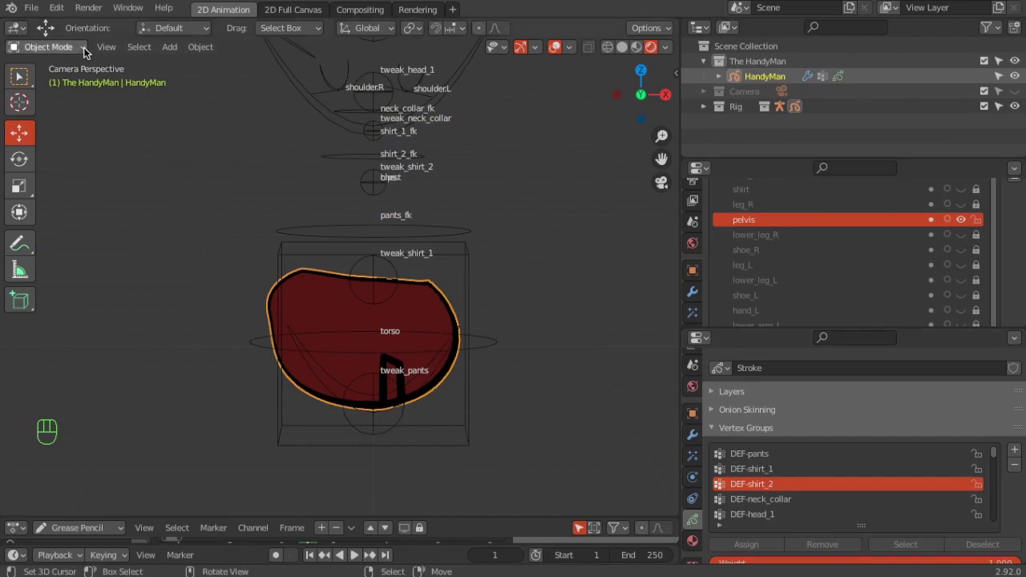
click(48, 47)
- Enter Edit Mode, select all pelvis strokes, and assign them to DEF-pelvis.L and DEF-pelvis.R
click(50, 76)
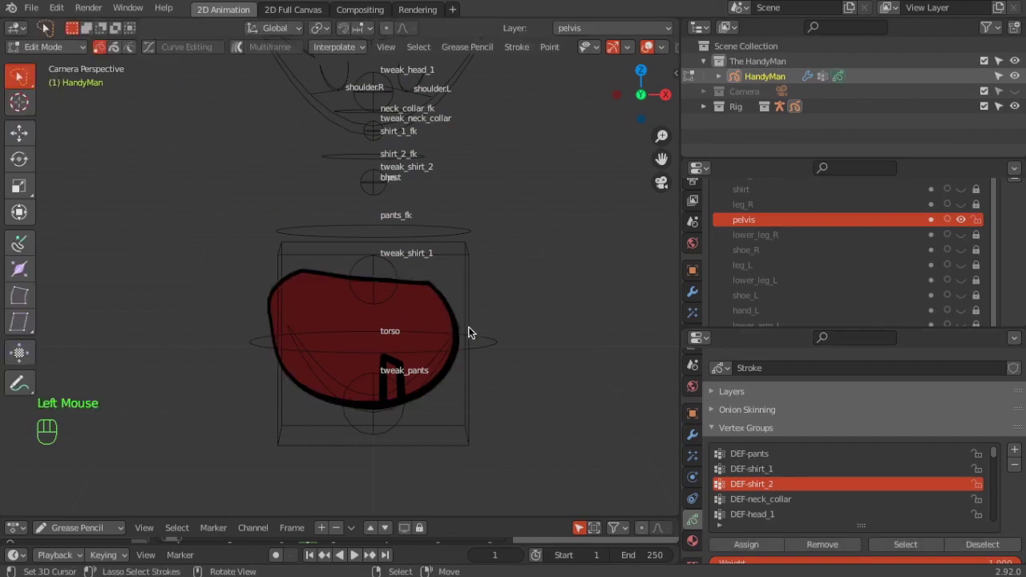
key(a)
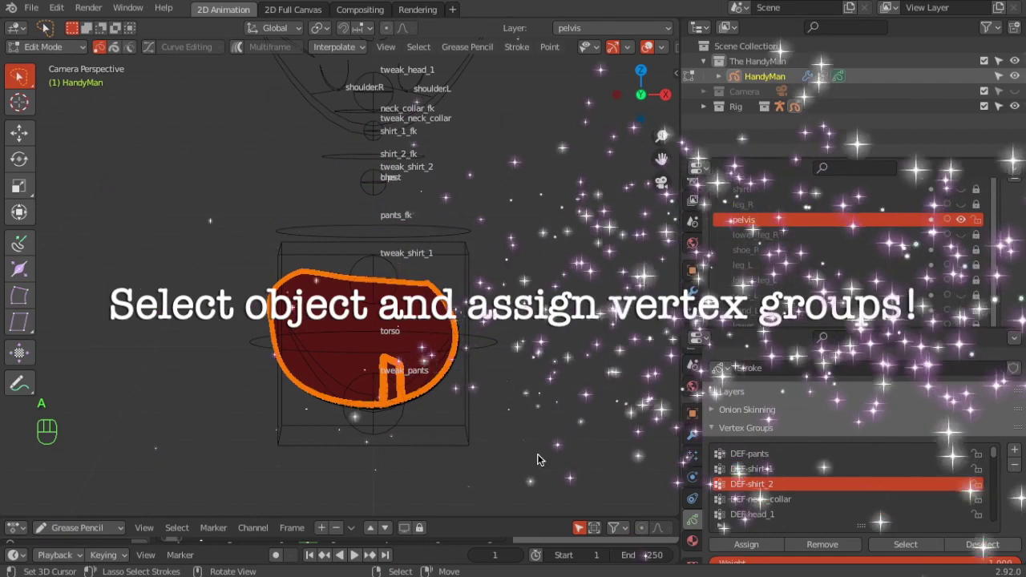
scroll(772, 497, down, 3)
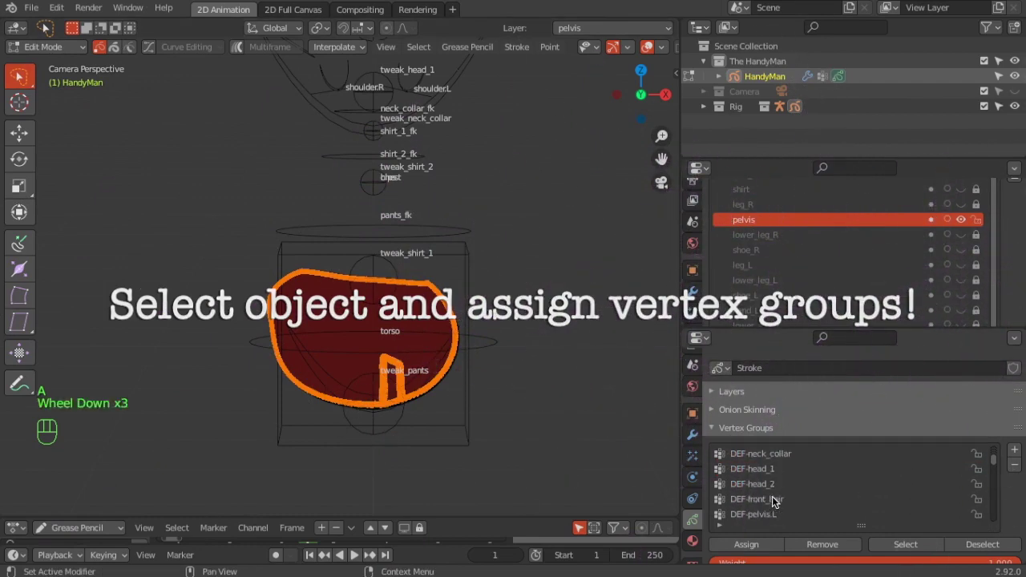
scroll(772, 496, down, 2)
scroll(772, 496, down, 1)
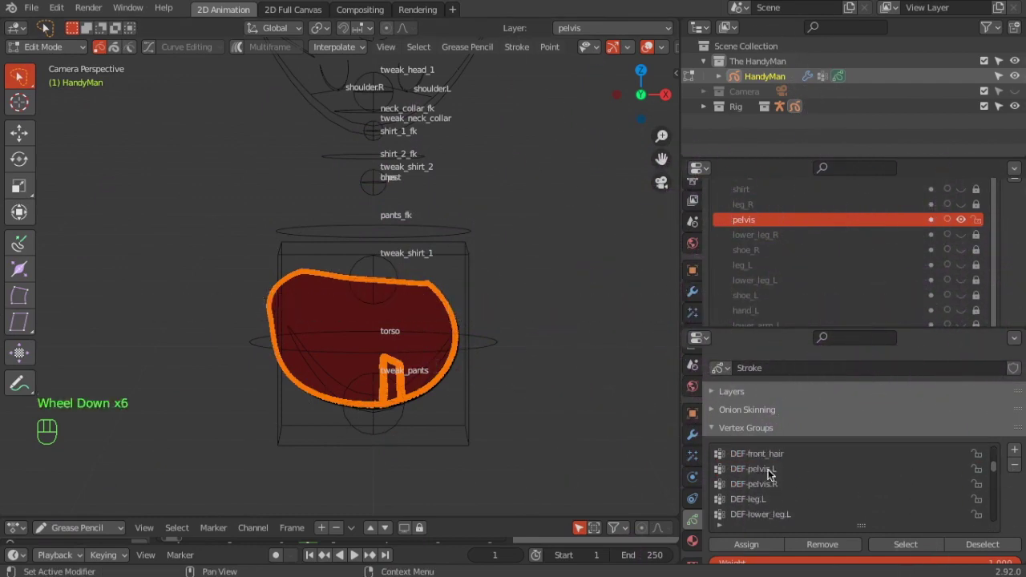
click(748, 472)
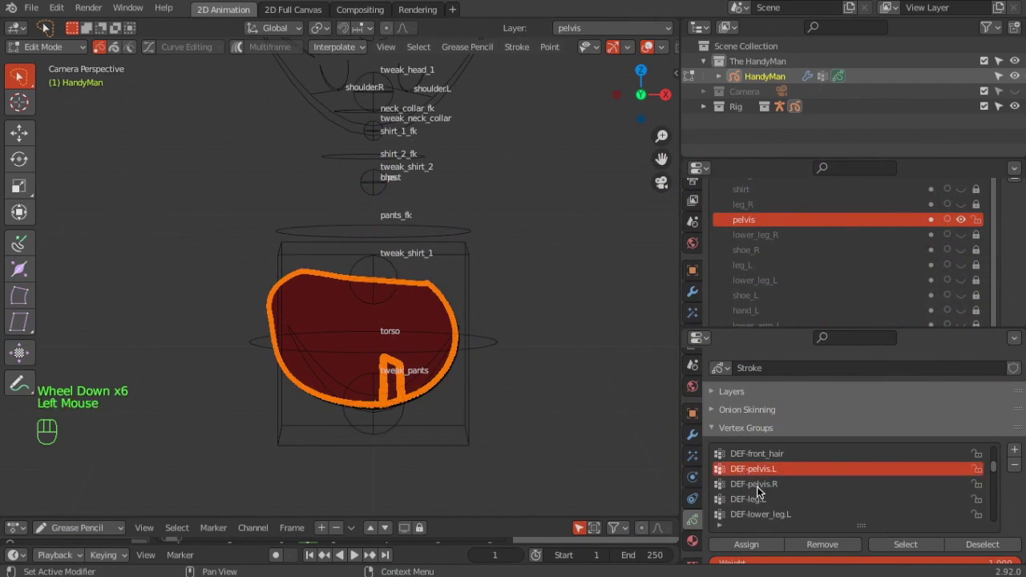
click(755, 486)
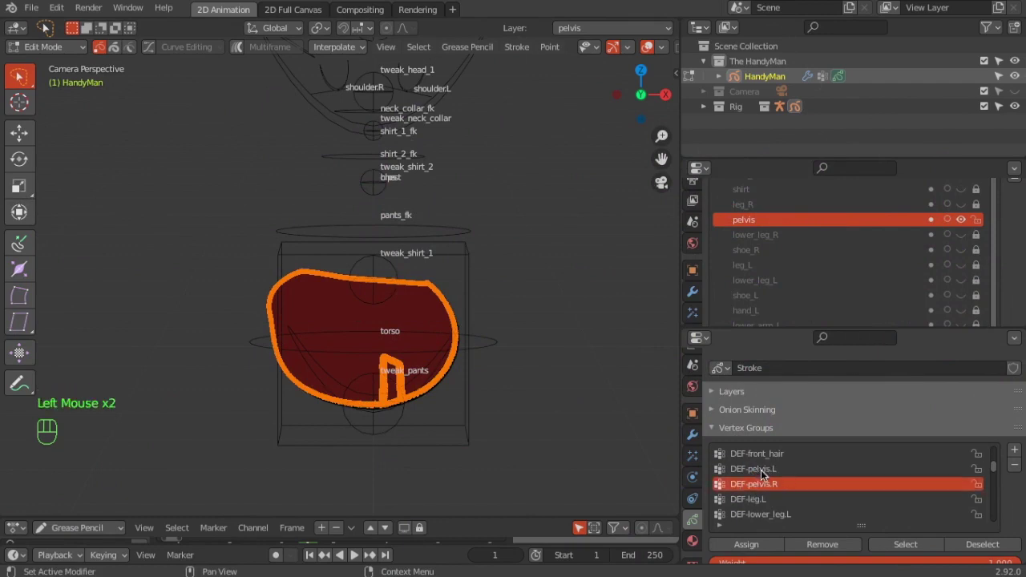
click(761, 470)
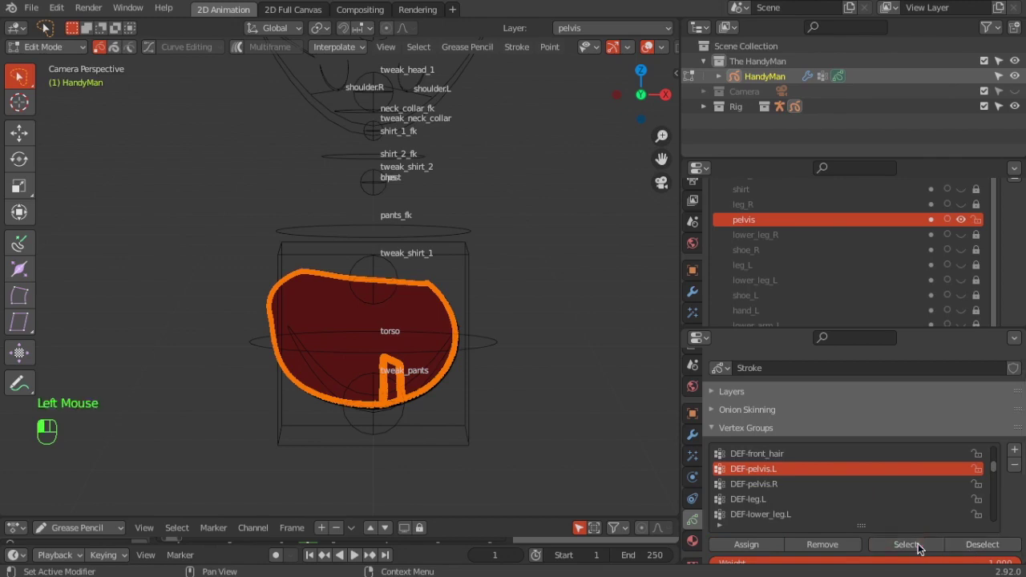
- Verify the DEF-pelvis.L and DEF-pelvis.R assignments with Select/Deselect
click(979, 547)
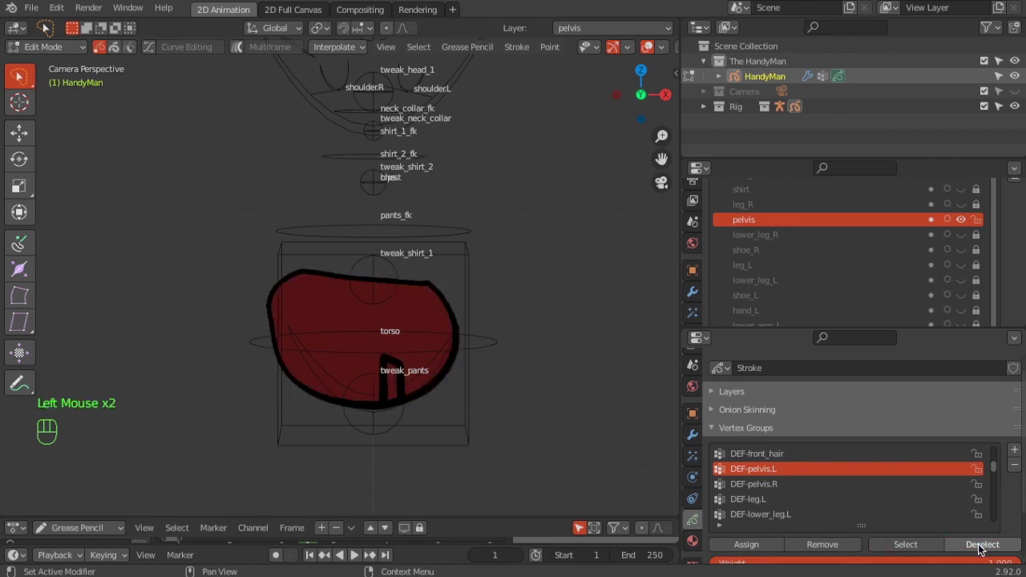
click(916, 546)
click(767, 488)
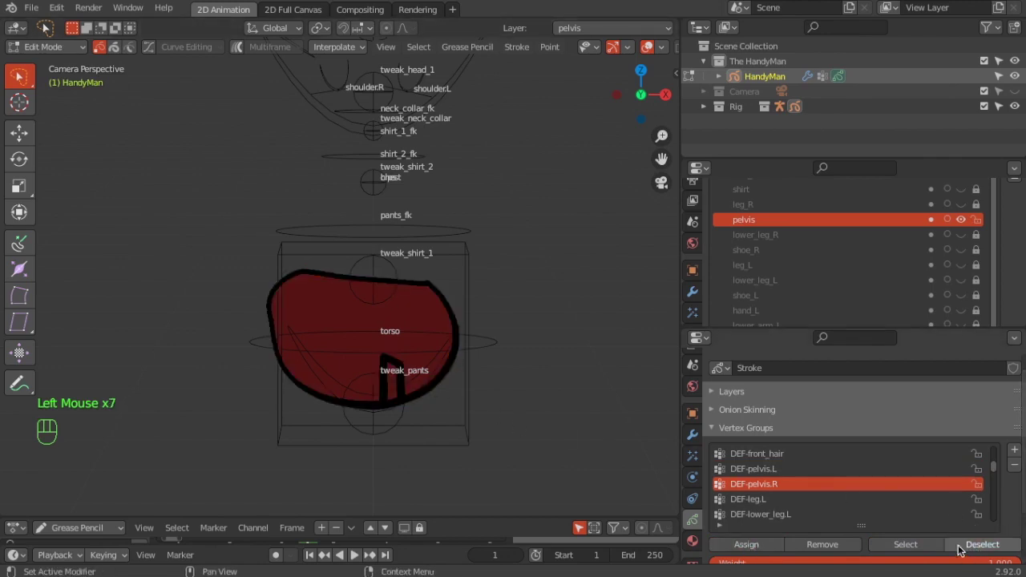
click(906, 545)
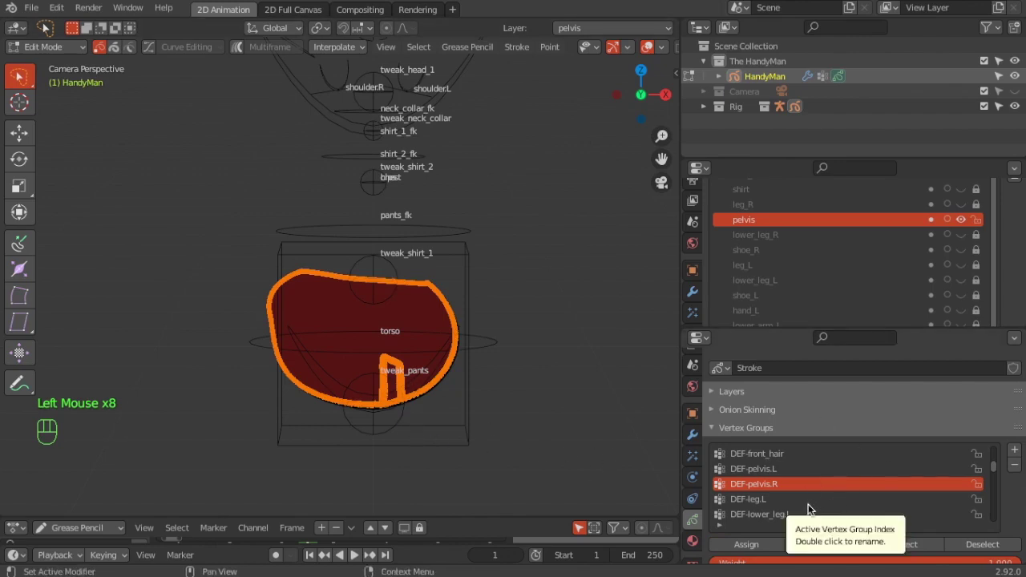
scroll(748, 477, down, 8)
scroll(748, 477, up, 6)
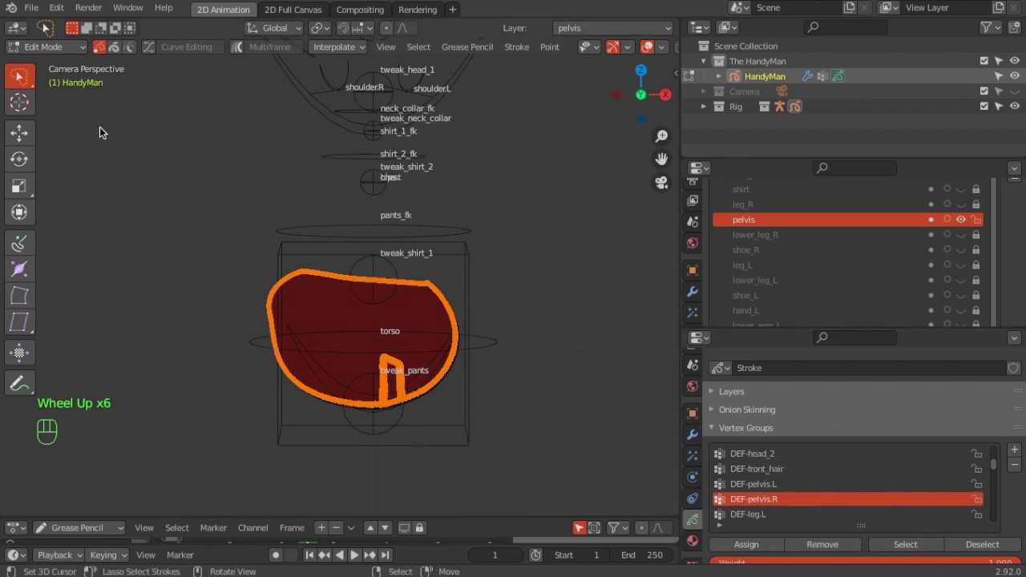
- Select the rig and switch it into Pose Mode
click(66, 52)
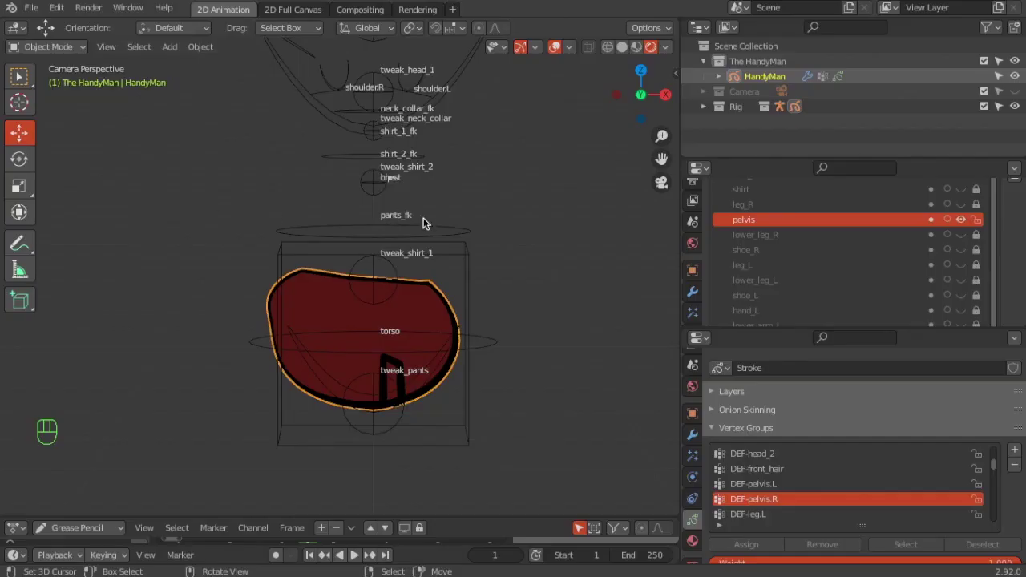
right_click(419, 241)
click(68, 51)
click(54, 99)
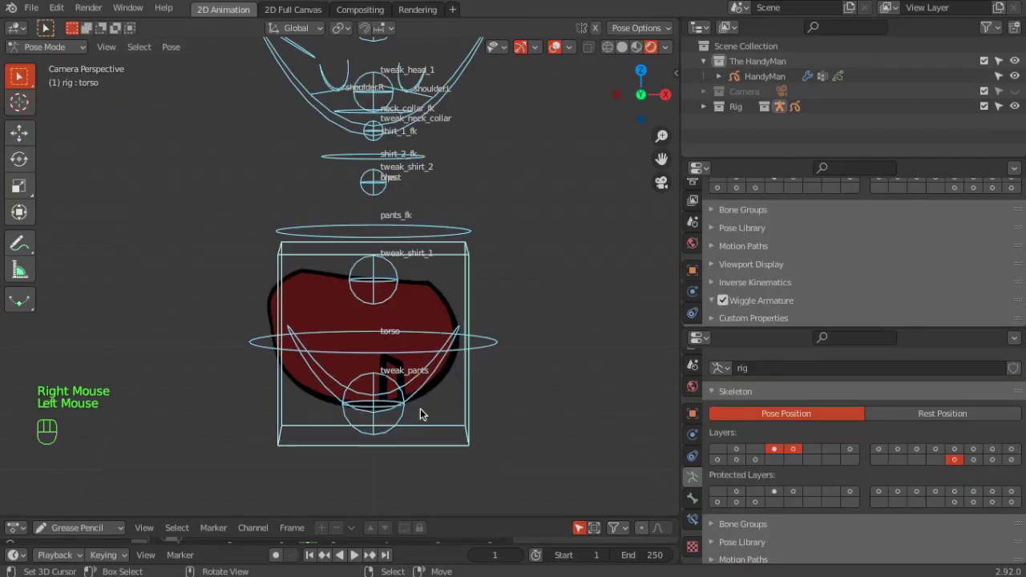
- Test the pelvis deformation by moving tweak_pants, tweak_shirt_1, pants_fk, hips and torso bones
right_drag(433, 361, 449, 345)
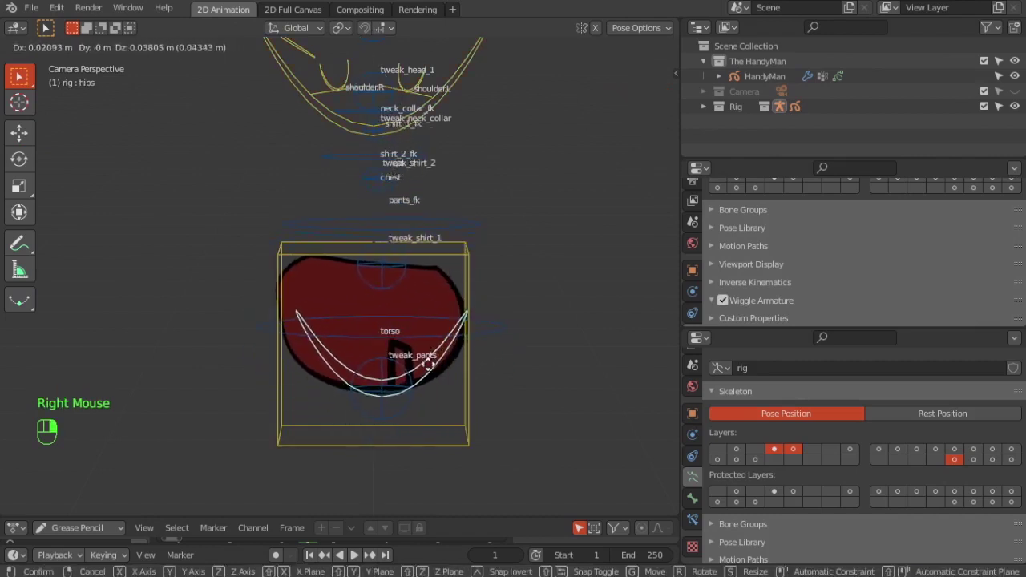
mouse_move(448, 345)
right_down()
mouse_move(401, 407)
mouse_move(400, 341)
mouse_move(407, 373)
right_up()
right_drag(399, 289, 415, 294)
right_drag(398, 371, 404, 379)
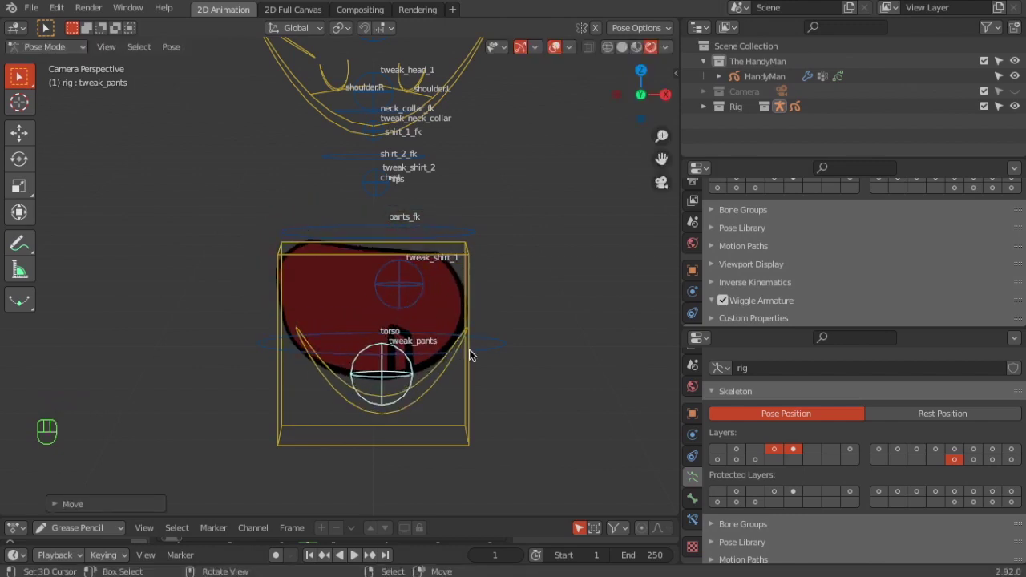
right_drag(469, 350, 472, 359)
key(r)
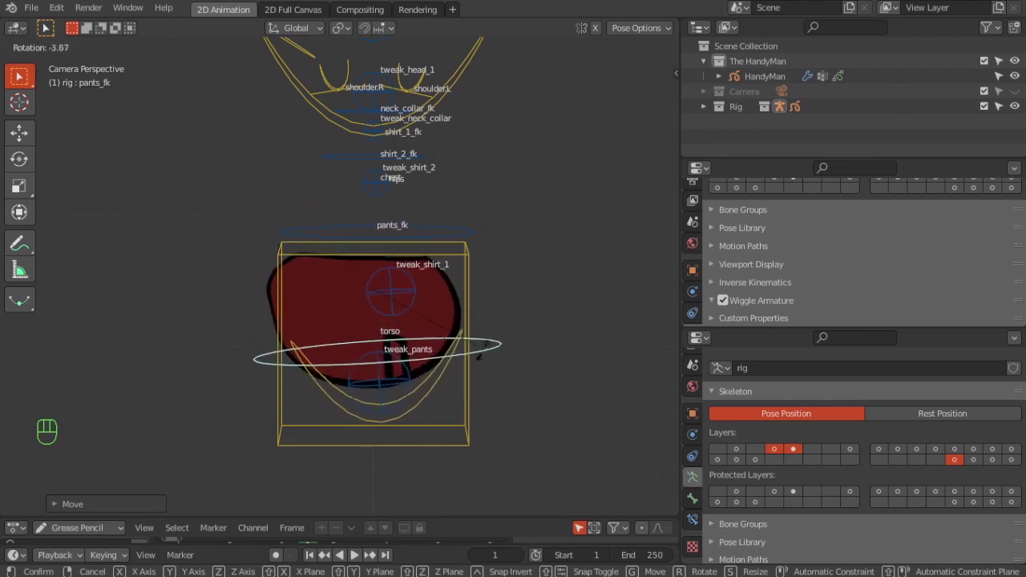
right_click(424, 390)
key(g)
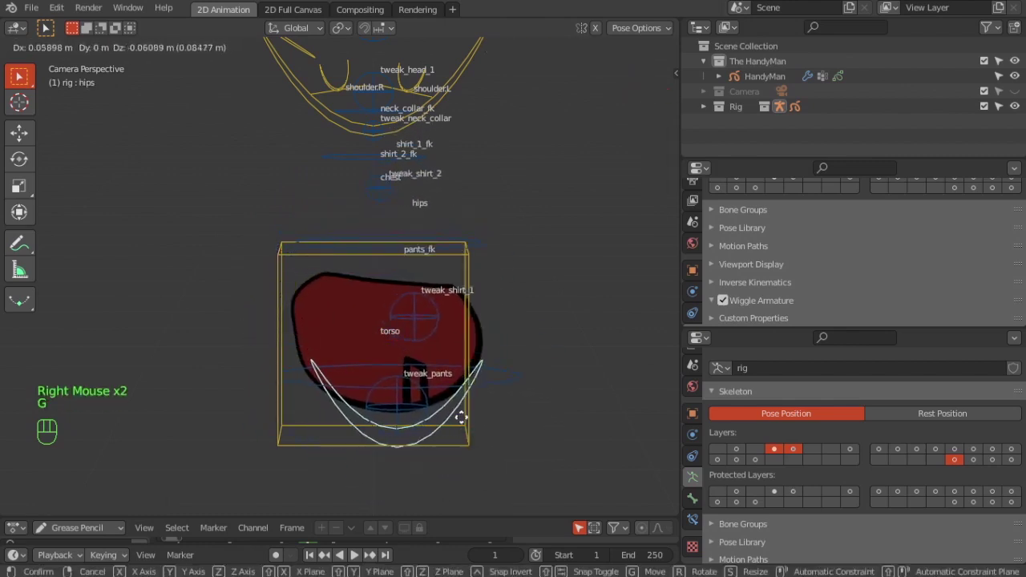
right_click(426, 351)
right_drag(456, 398, 475, 377)
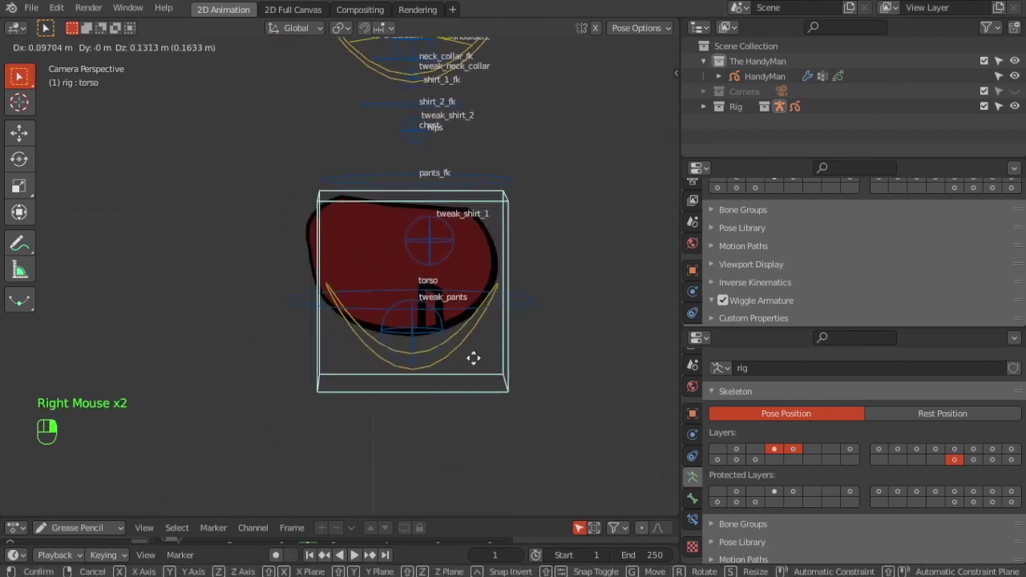
- Clear scale, location and rotation on all bones to restore the rest pose
key(a)
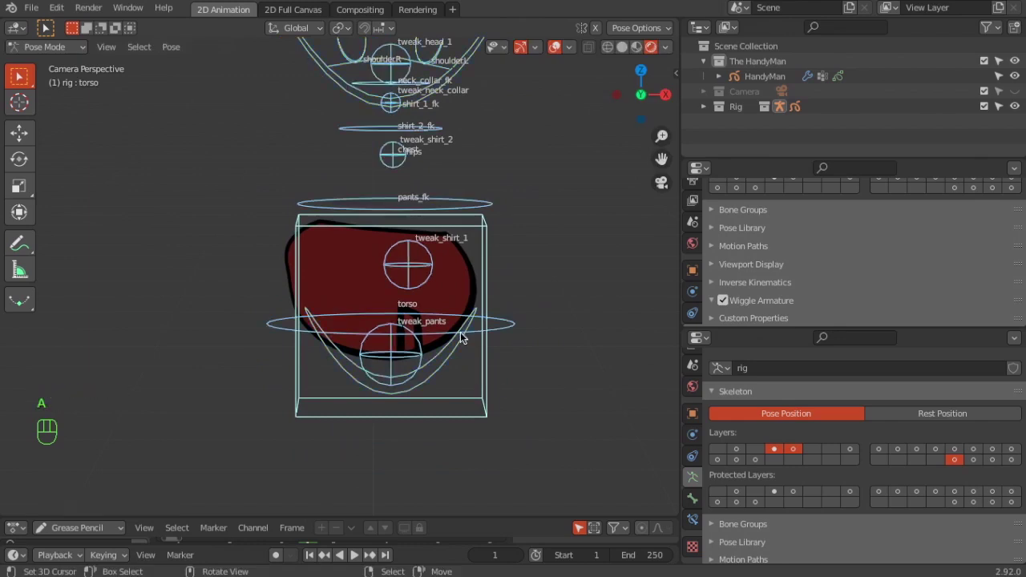
key(alt+s)
key(alt+g)
key(alt+r)
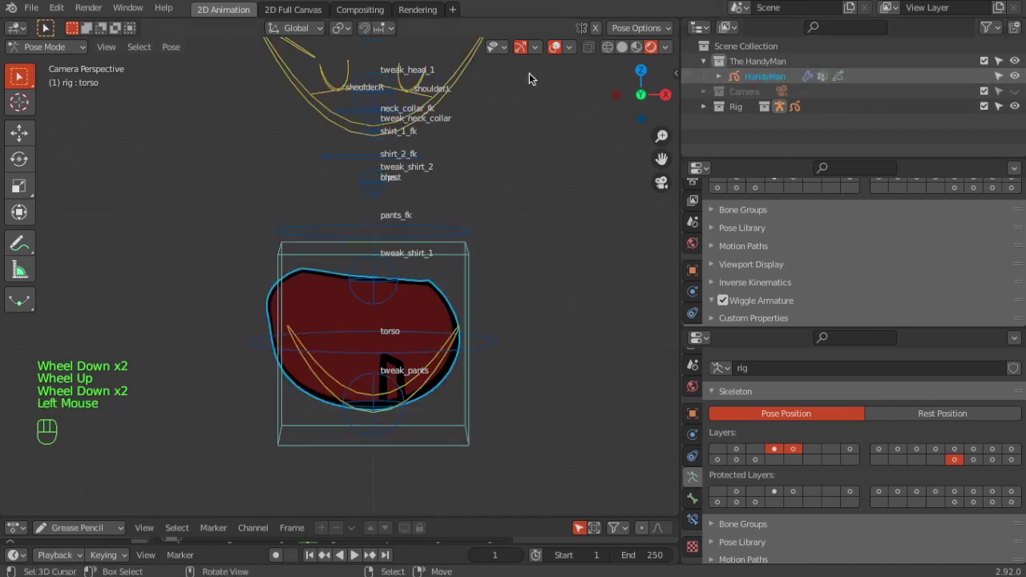
- Make the HandyMan grease pencil object active in Object Mode
click(69, 50)
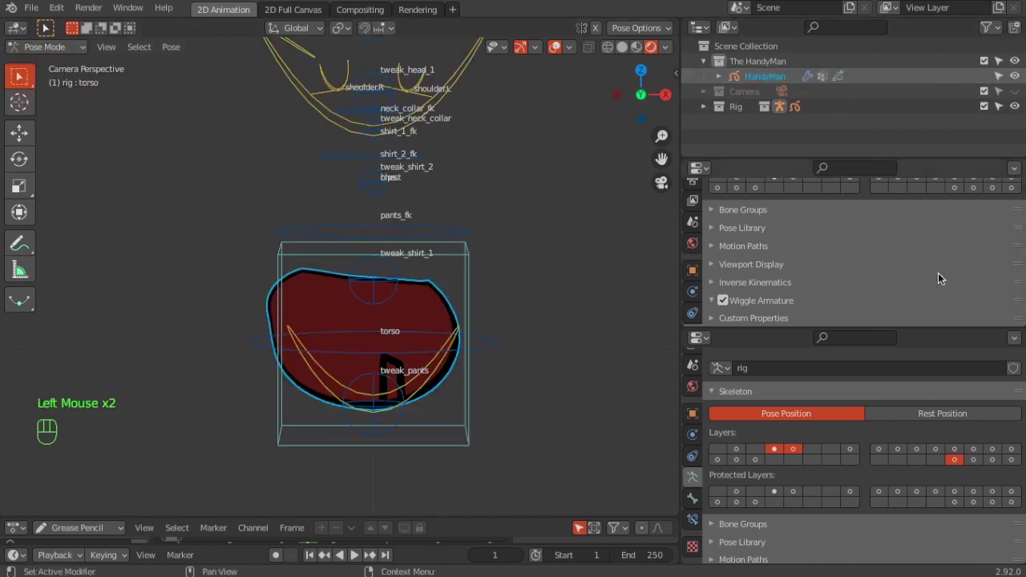
scroll(722, 241, down, 2)
scroll(722, 241, up, 1)
click(769, 78)
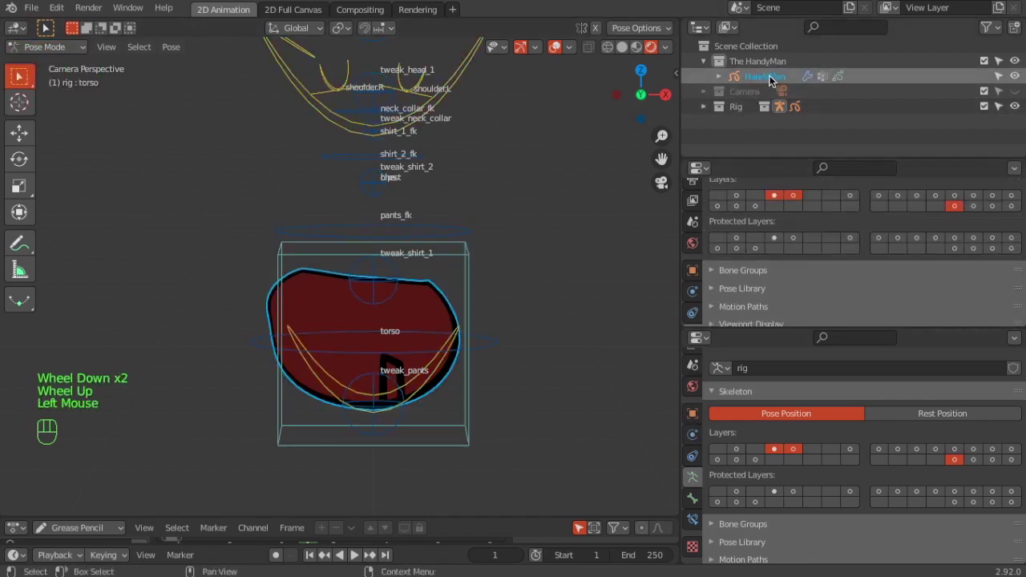
scroll(717, 312, down, 4)
scroll(717, 312, up, 1)
scroll(718, 313, down, 1)
scroll(718, 313, down, 3)
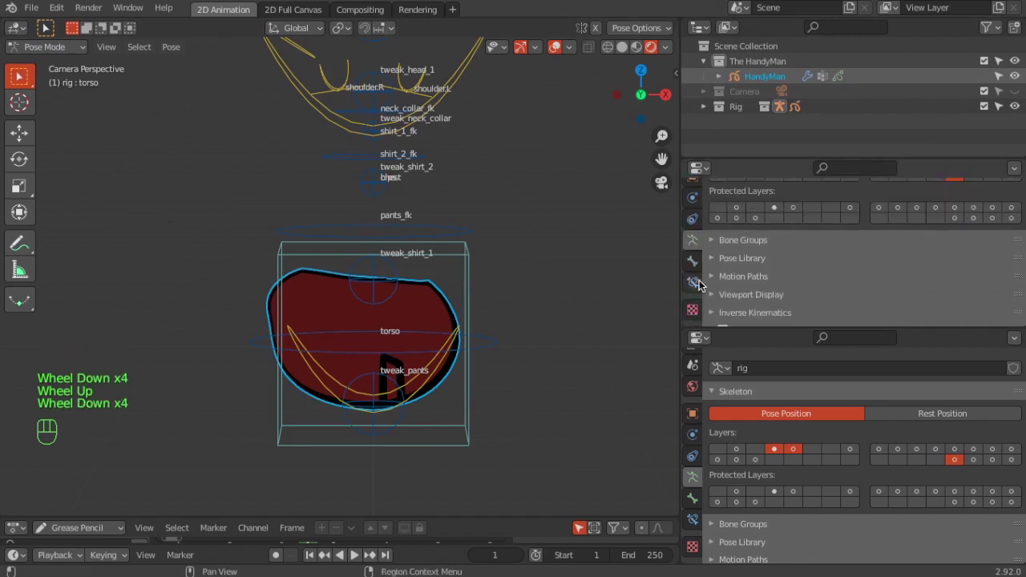
click(46, 47)
click(762, 76)
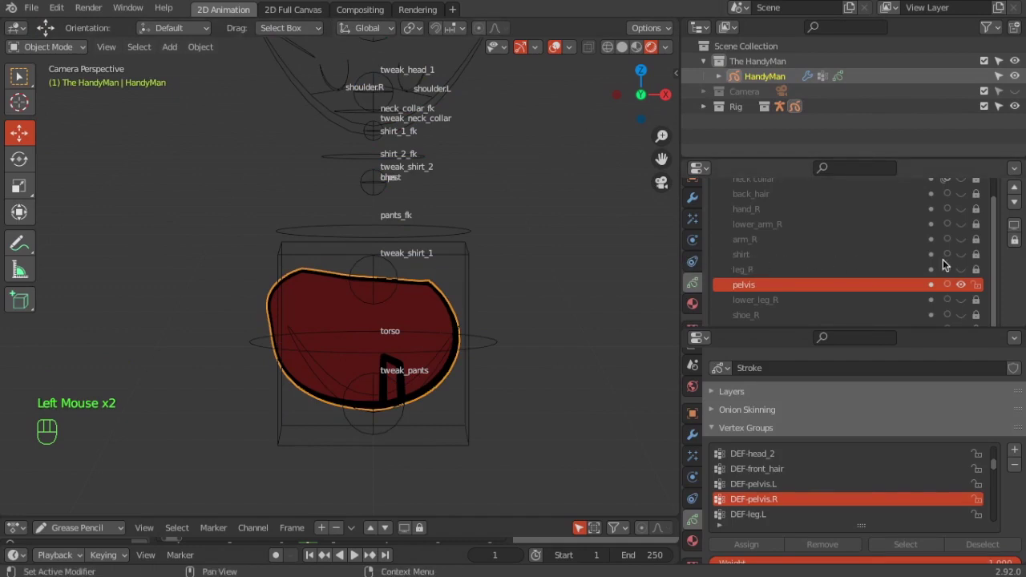
- Turn on the shirt layer's visibility and frame the character
click(963, 255)
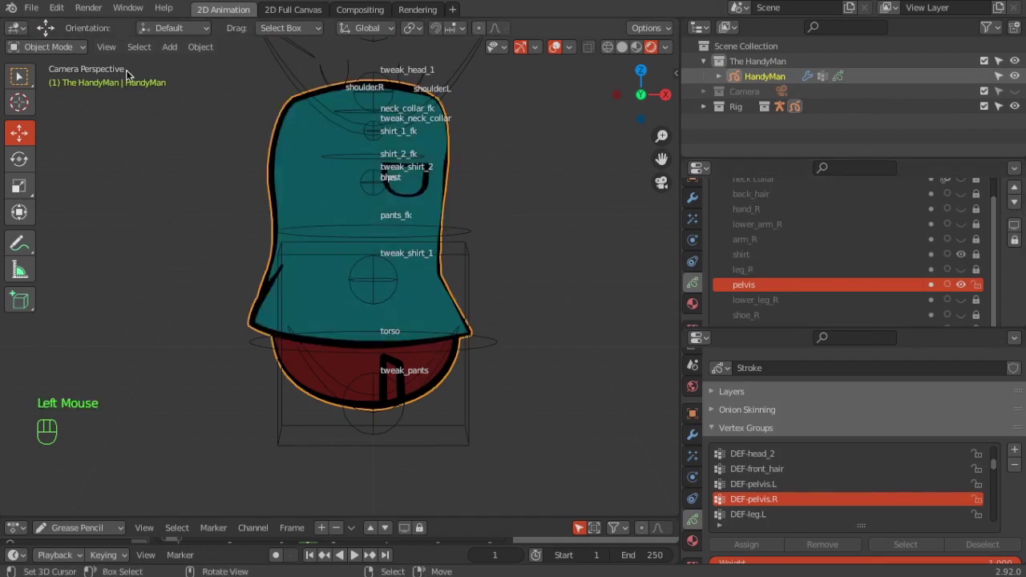
shift+middle_drag(556, 282, 562, 308)
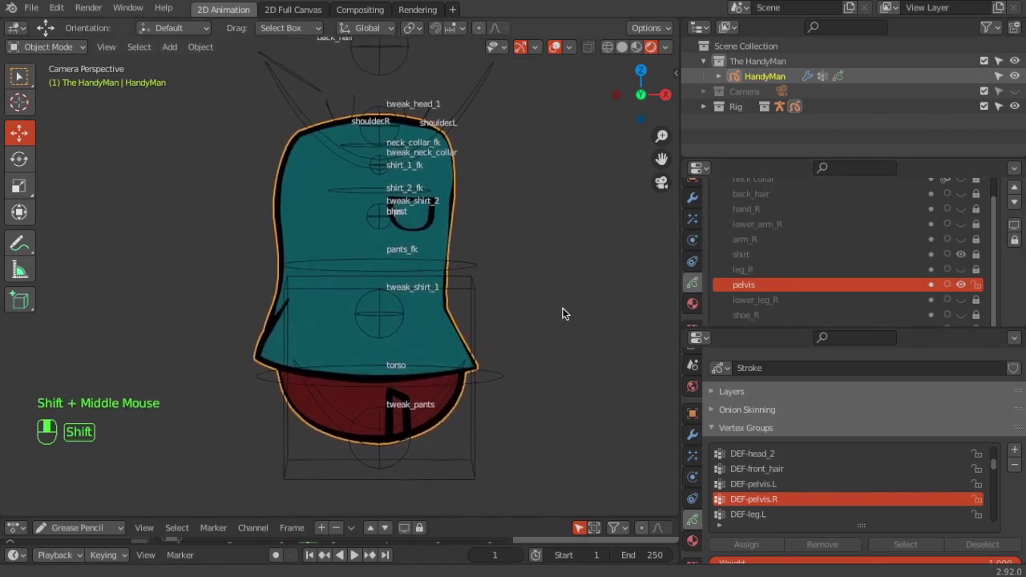
click(70, 47)
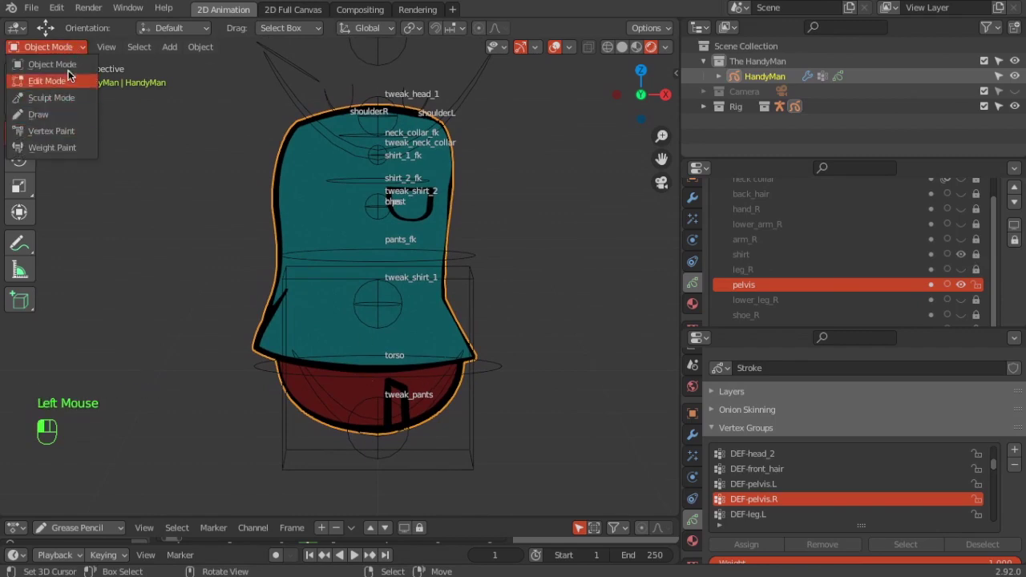
- Put the rig in Pose Mode and move tweak_pants, hips and pants_fk
right_click(474, 281)
click(48, 46)
click(38, 95)
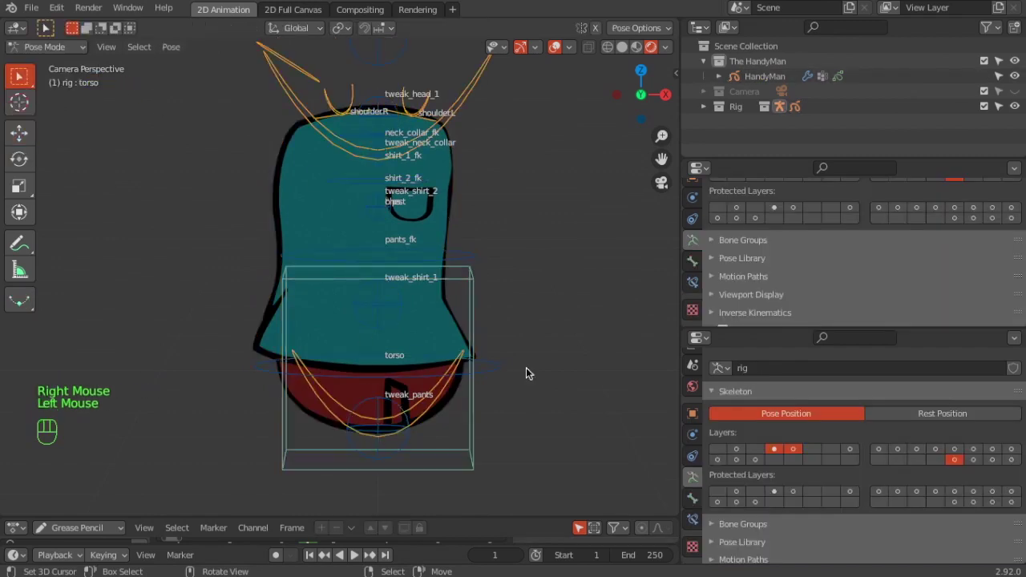
mouse_move(440, 393)
right_down()
mouse_move(469, 425)
mouse_move(436, 415)
mouse_move(497, 403)
mouse_move(507, 330)
mouse_move(465, 426)
mouse_move(497, 377)
right_up()
right_drag(403, 424, 333, 404)
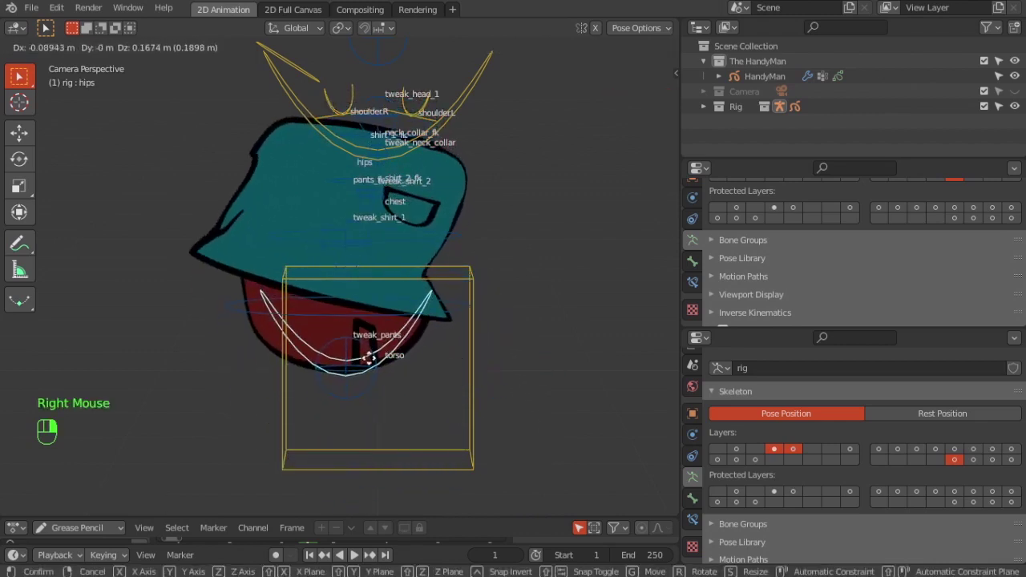
mouse_move(412, 368)
right_down()
mouse_move(385, 369)
mouse_move(556, 385)
mouse_move(492, 394)
mouse_move(518, 395)
right_up()
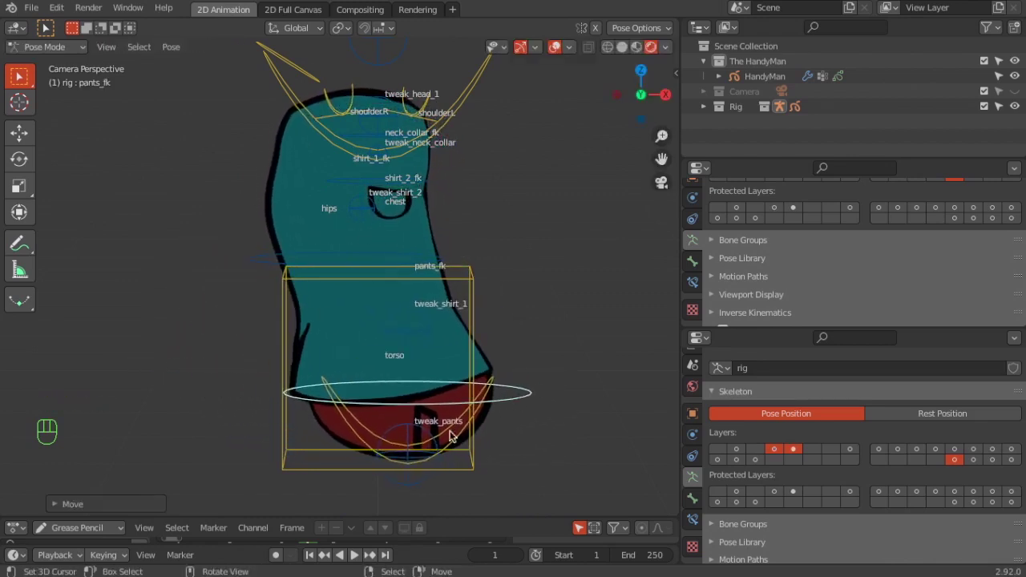
mouse_move(421, 443)
right_down()
mouse_move(413, 487)
mouse_move(410, 446)
mouse_move(425, 454)
right_up()
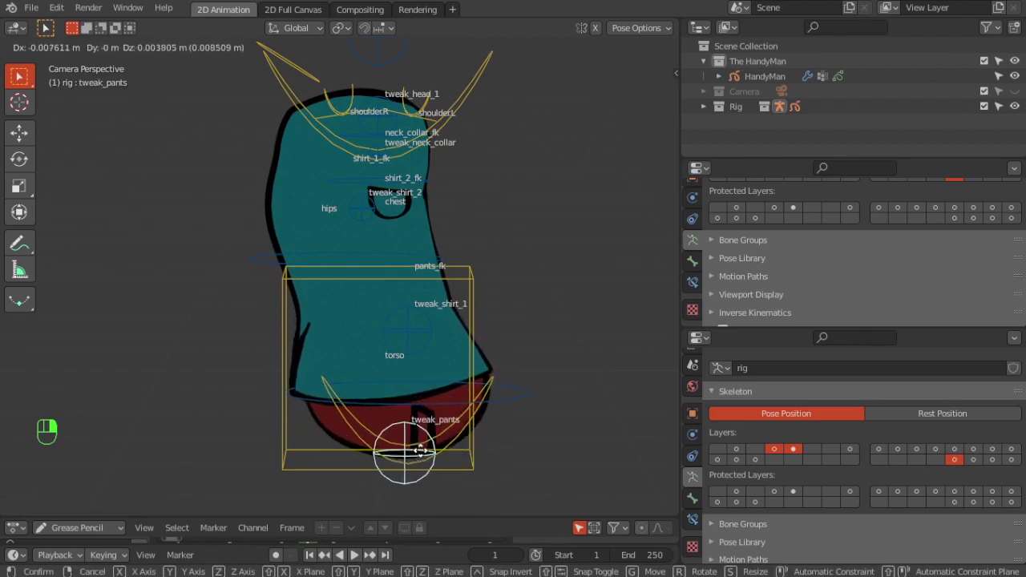
- Rotate pants_fk and tweak_pants and move tweak_shirt_1 to reshape shirt and pants
click(421, 451)
right_click(531, 410)
key(r)
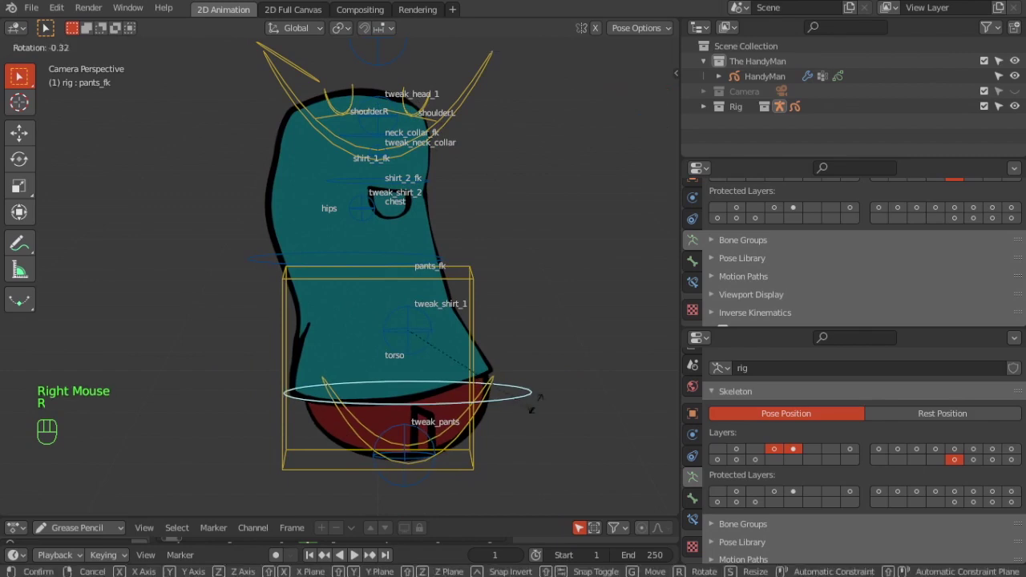
click(497, 351)
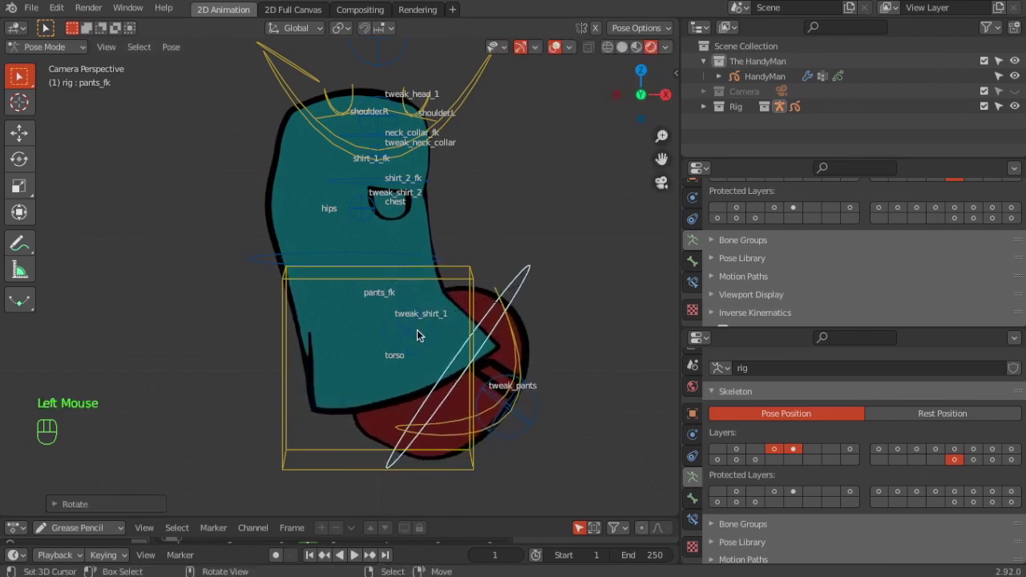
mouse_move(417, 335)
right_down()
mouse_move(501, 404)
mouse_move(513, 361)
right_up()
right_click(501, 405)
key(r)
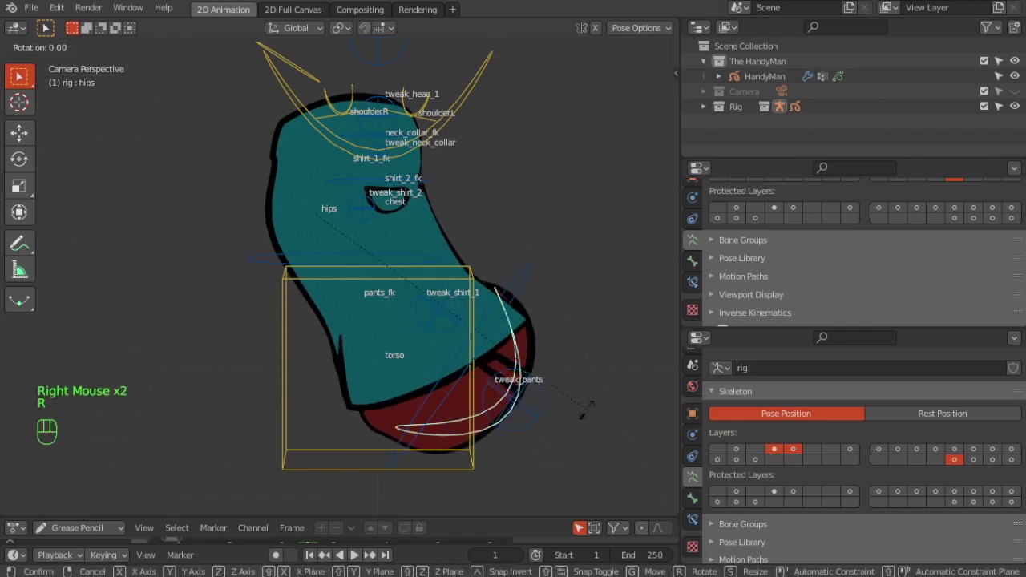
click(559, 403)
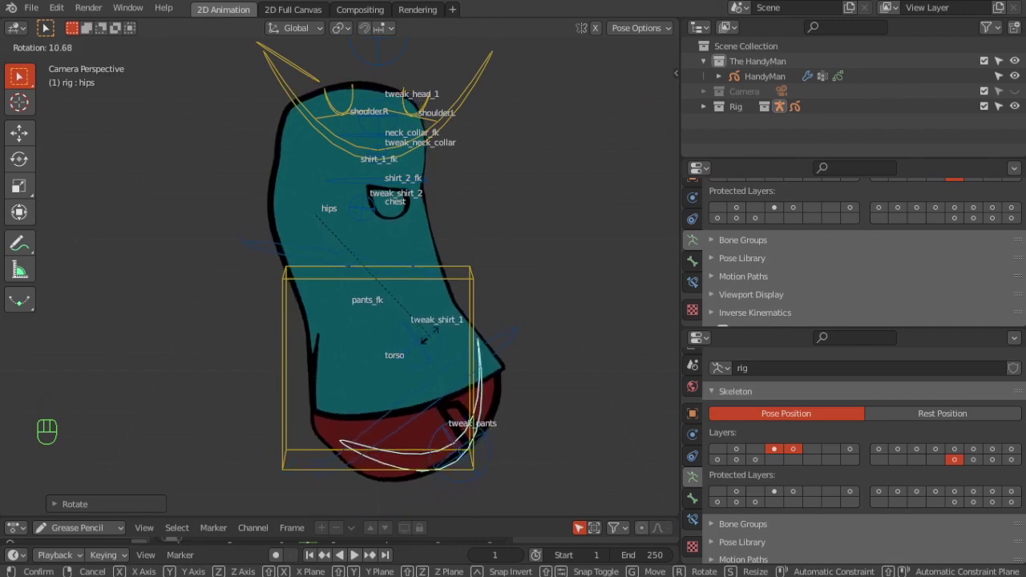
click(481, 273)
- Bend the torso with tweak_head_1, shirt_2_fk, pants_fk, tweak_pants and tweak_shirt_2 moves
mouse_move(382, 119)
mouse_down()
mouse_move(377, 105)
mouse_move(371, 122)
mouse_up()
right_drag(394, 183, 320, 225)
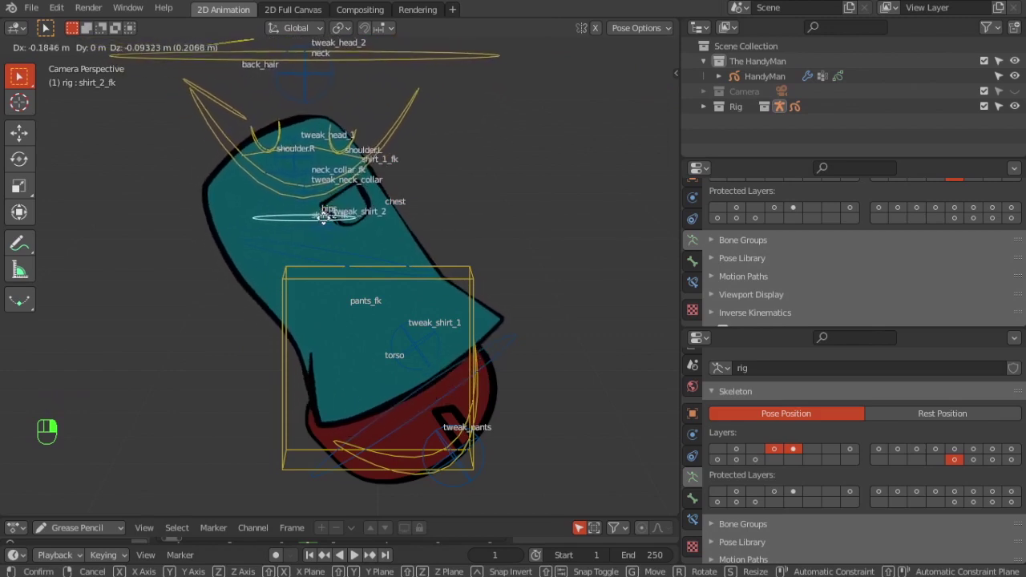
right_drag(320, 224, 333, 208)
mouse_move(502, 354)
right_down()
mouse_move(508, 347)
mouse_move(471, 439)
mouse_move(489, 425)
mouse_move(485, 382)
right_up()
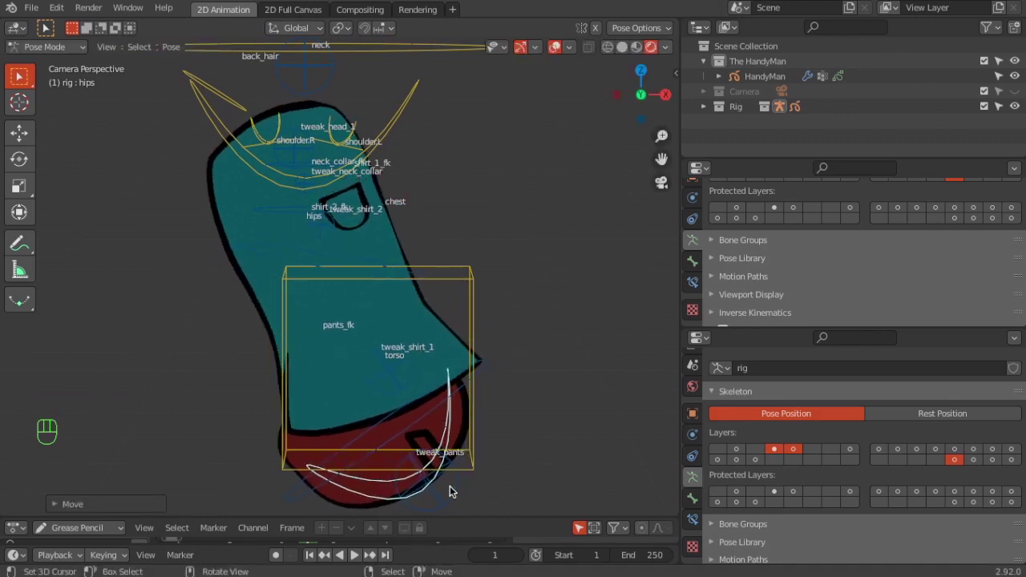
right_drag(449, 492, 469, 474)
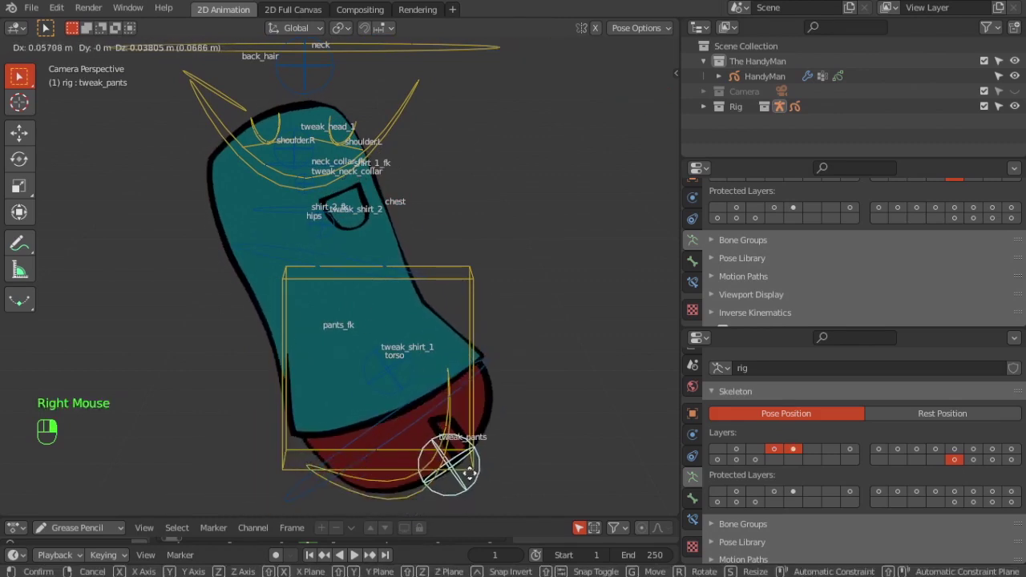
right_drag(469, 474, 465, 471)
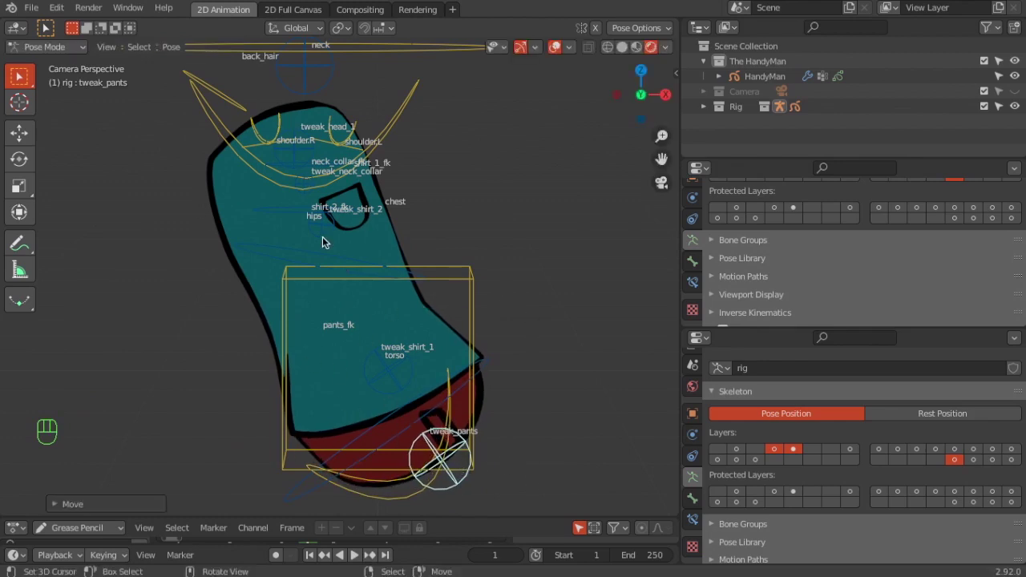
mouse_move(324, 242)
right_down()
mouse_move(343, 220)
mouse_move(335, 223)
right_up()
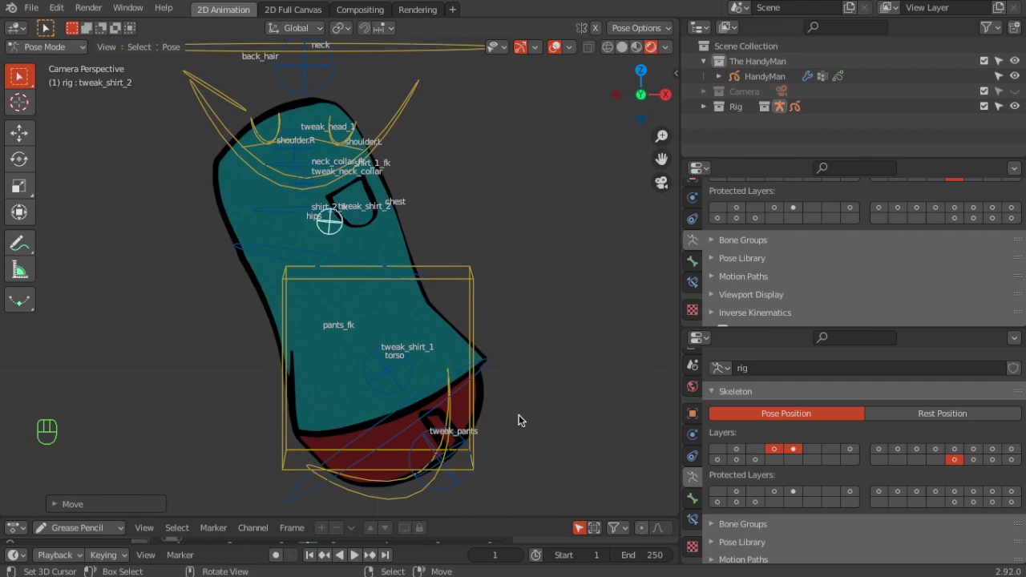
key(a)
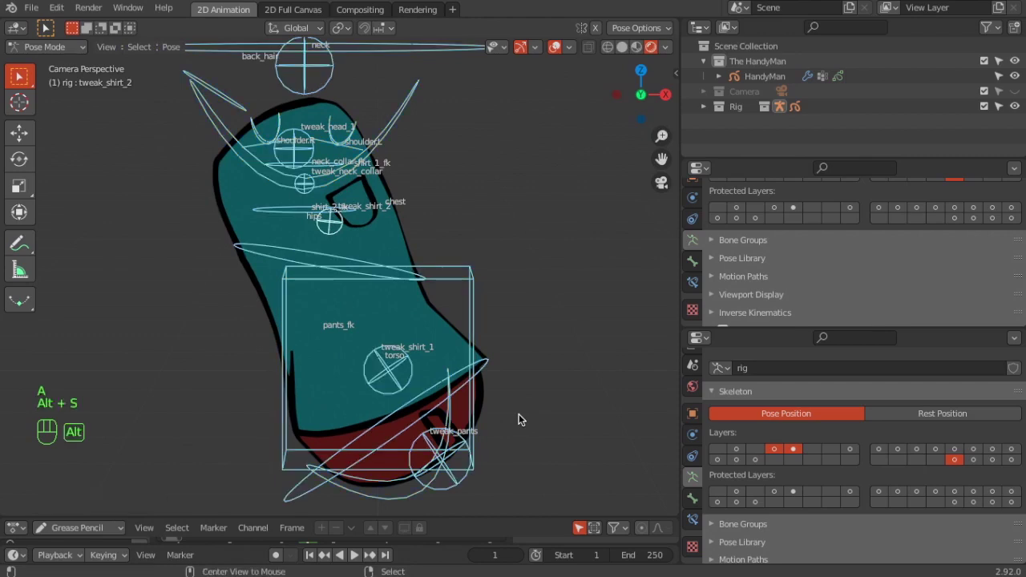
- Clear pose location and rotation, then save as '2d Character- rigging shirt.blend'
key(alt+g)
key(alt+r)
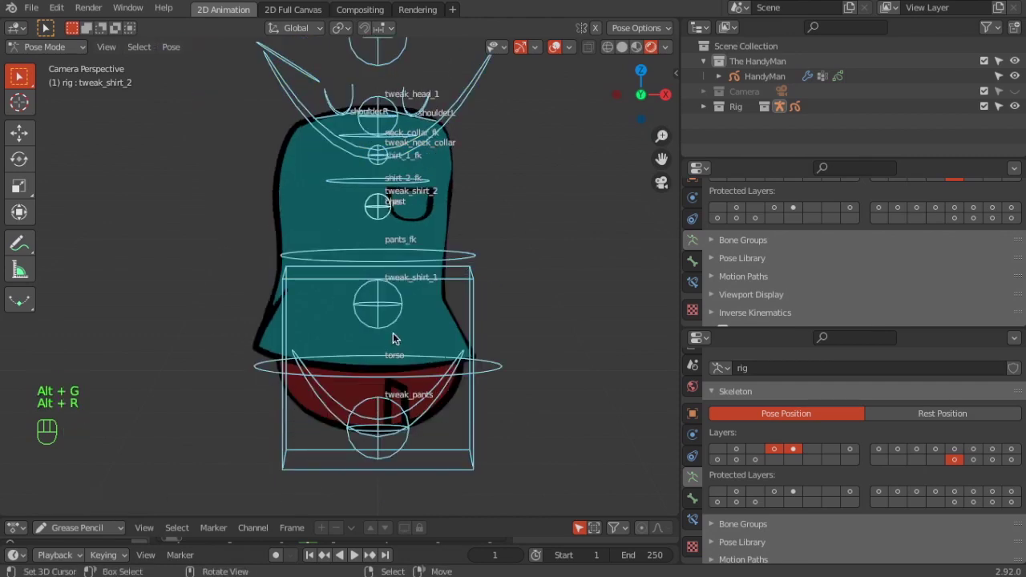
click(35, 10)
click(59, 116)
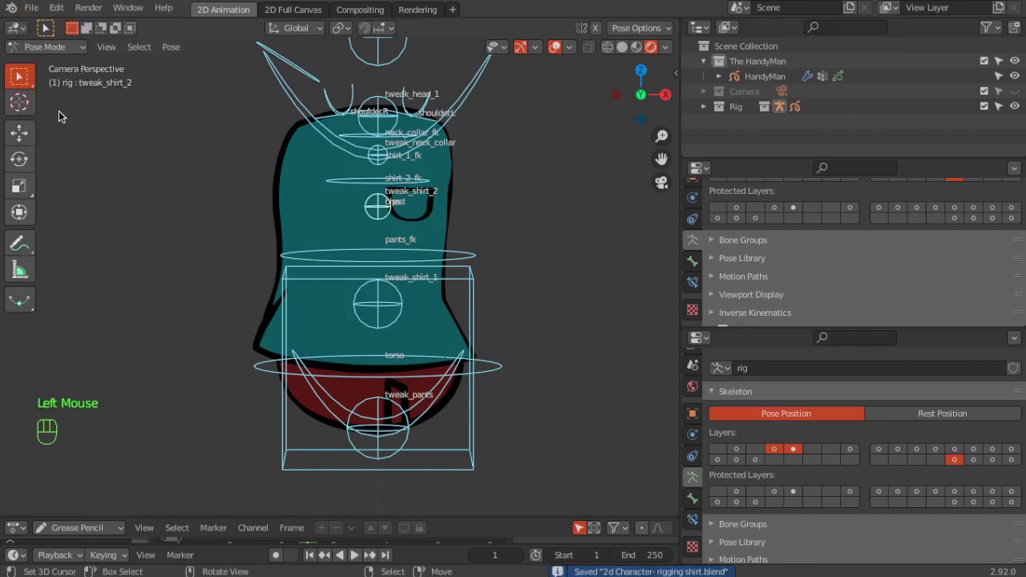